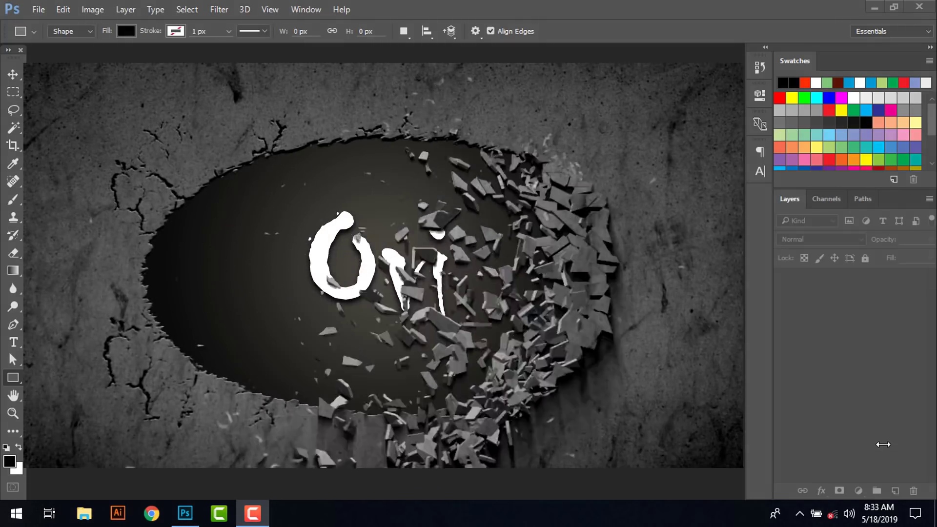
Create a new 300 × 600 px document at 300 pixels/inch with a white background.
left_click(35, 10)
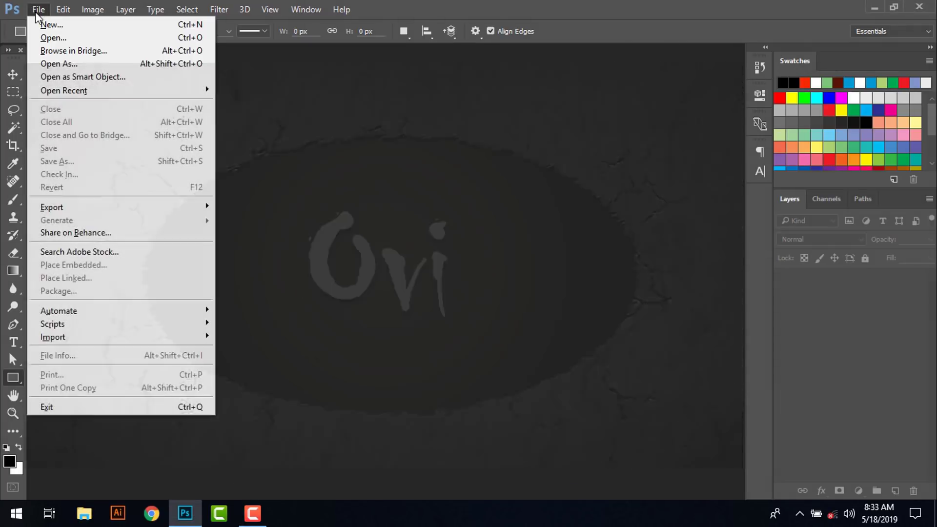
left_click(63, 24)
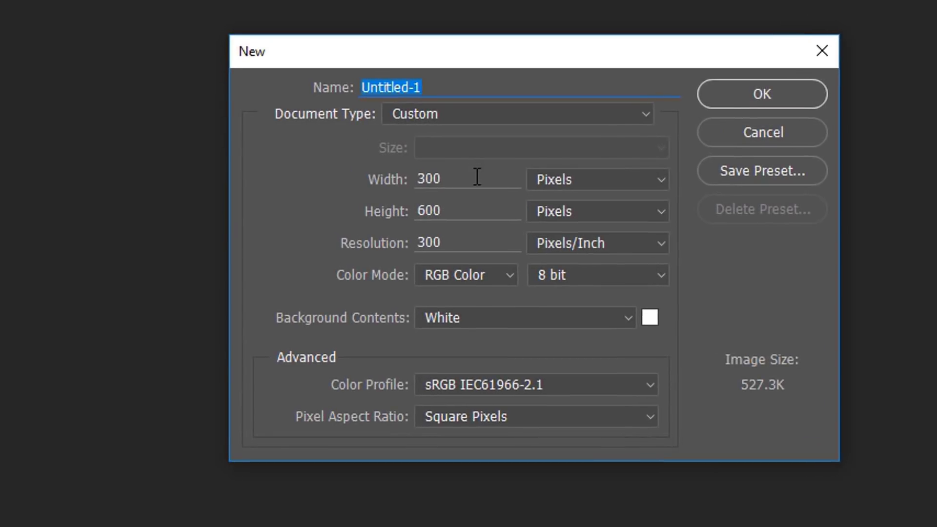
left_click_drag(476, 177, 352, 174)
double_click(429, 211)
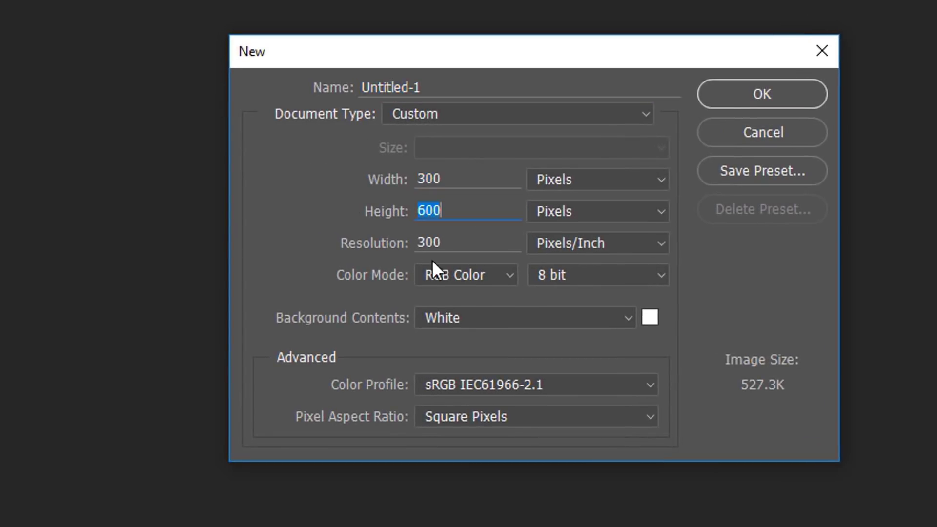
left_click_drag(476, 244, 392, 248)
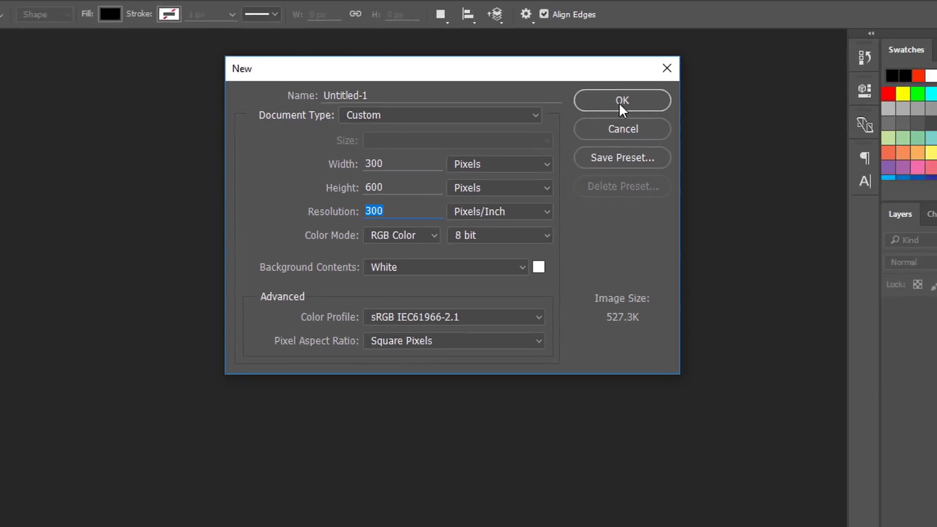
left_click(761, 94)
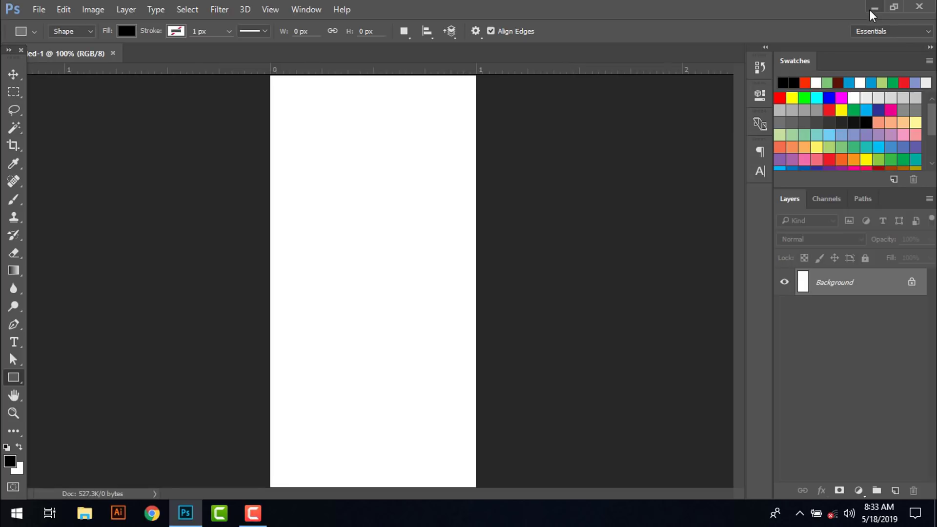
Drag the T-shirt mockup image onto the canvas and scale it across the top at full width.
left_click(872, 9)
left_click_drag(846, 97, 248, 481)
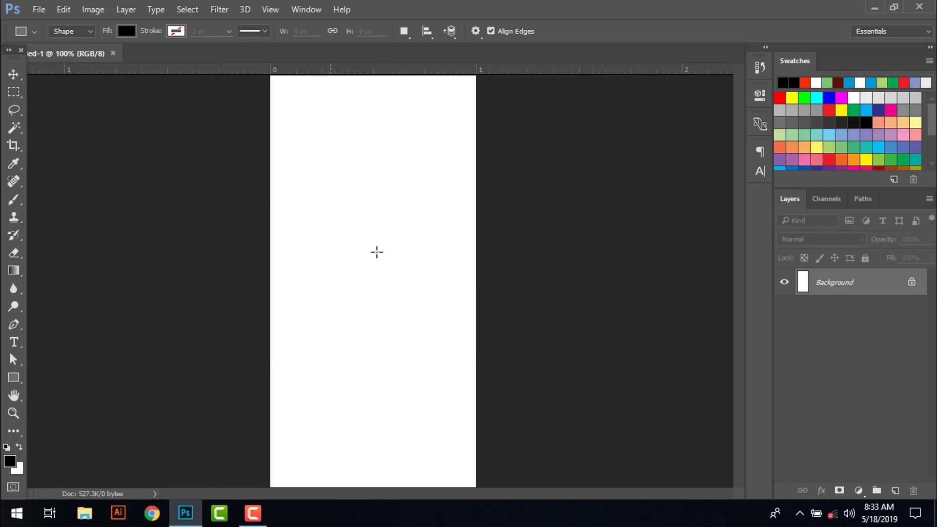
mouse_move(203, 500)
left_mouse_down()
mouse_move(406, 229)
mouse_move(385, 131)
left_mouse_up()
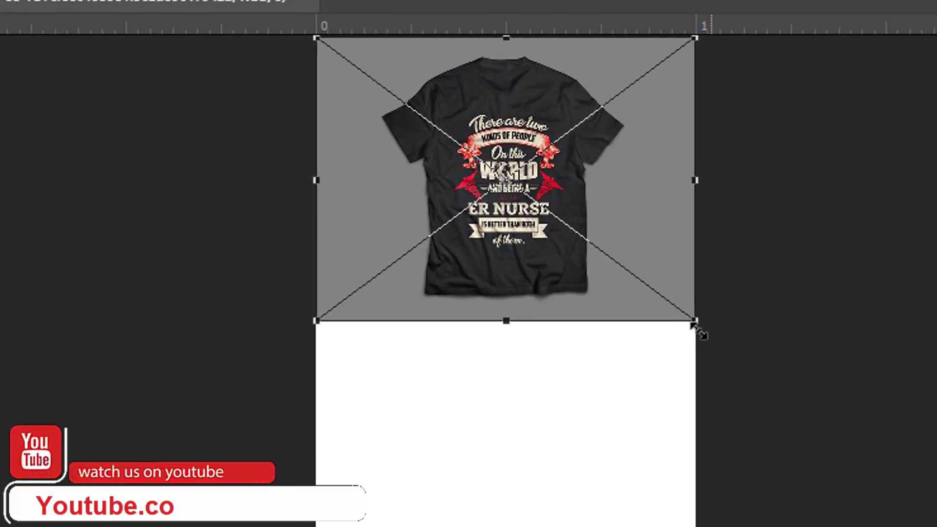
left_click_drag(701, 331, 732, 383)
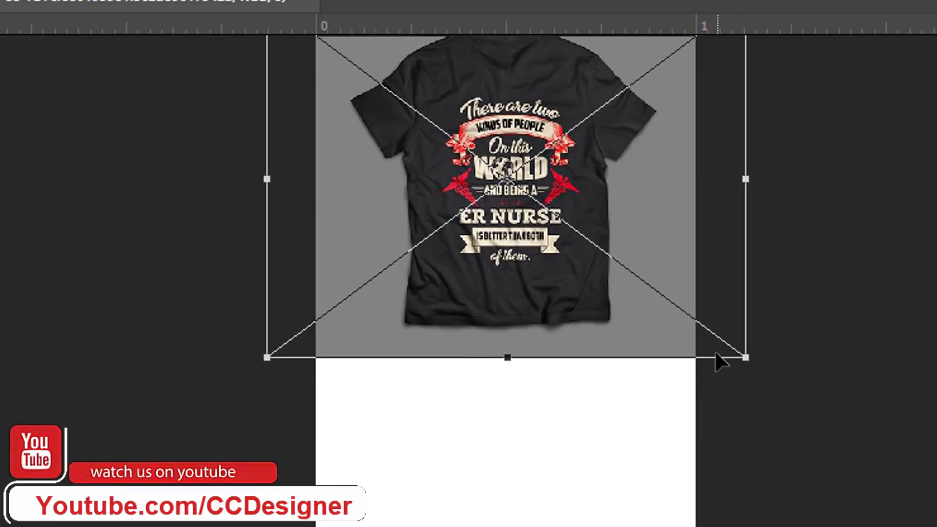
key("Return")
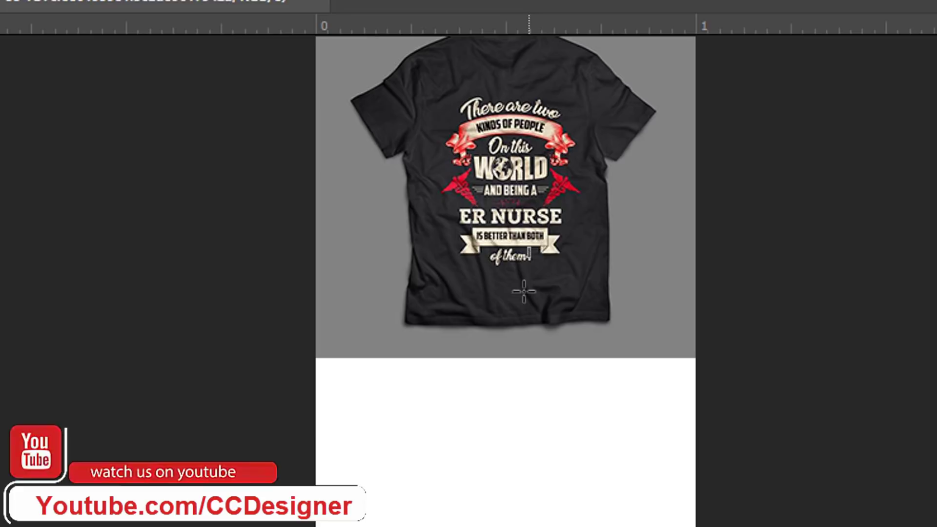
left_click_drag(518, 247, 532, 311)
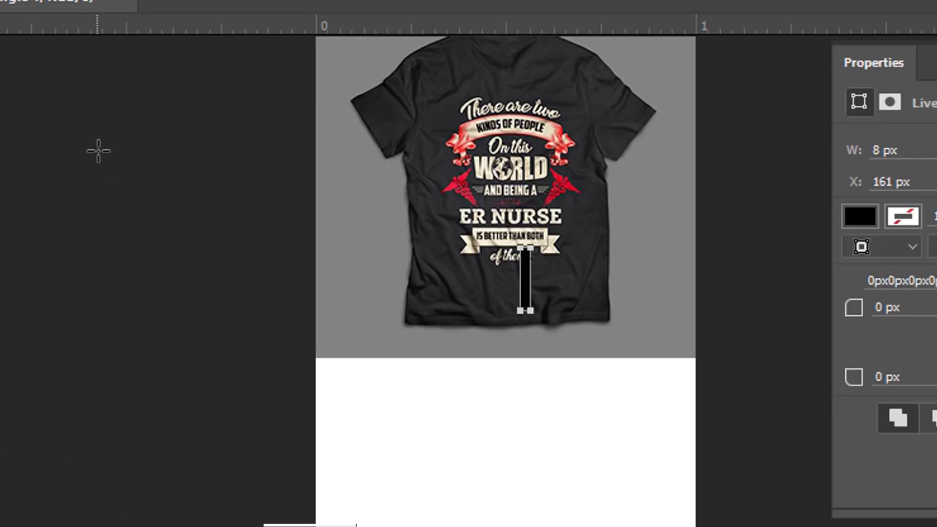
key("ctrl+z")
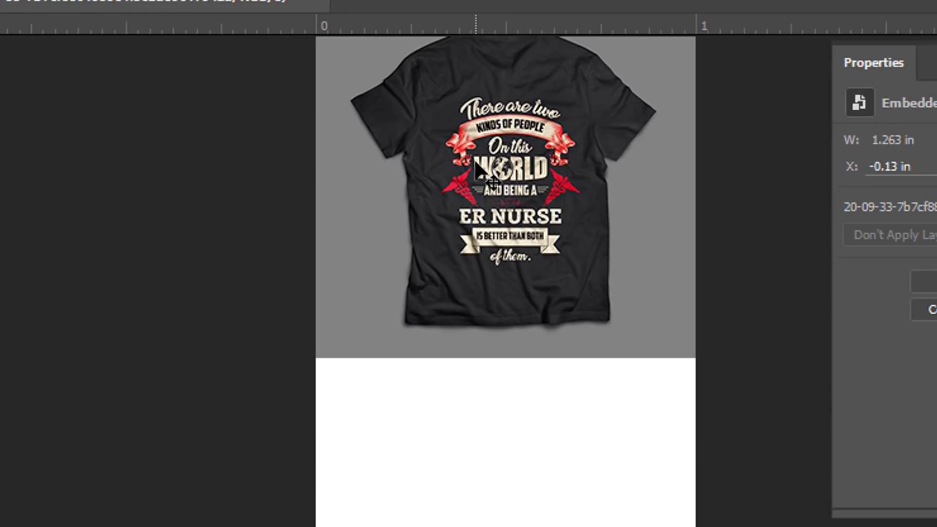
left_click_drag(501, 148, 502, 191)
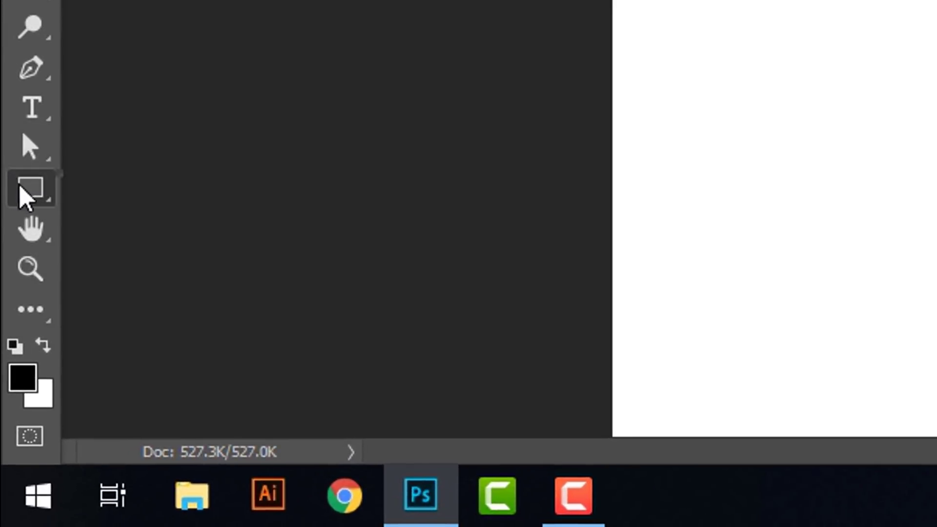
Draw a black rectangle over the lower canvas and select its top-left anchor with Direct Selection.
right_click(27, 198)
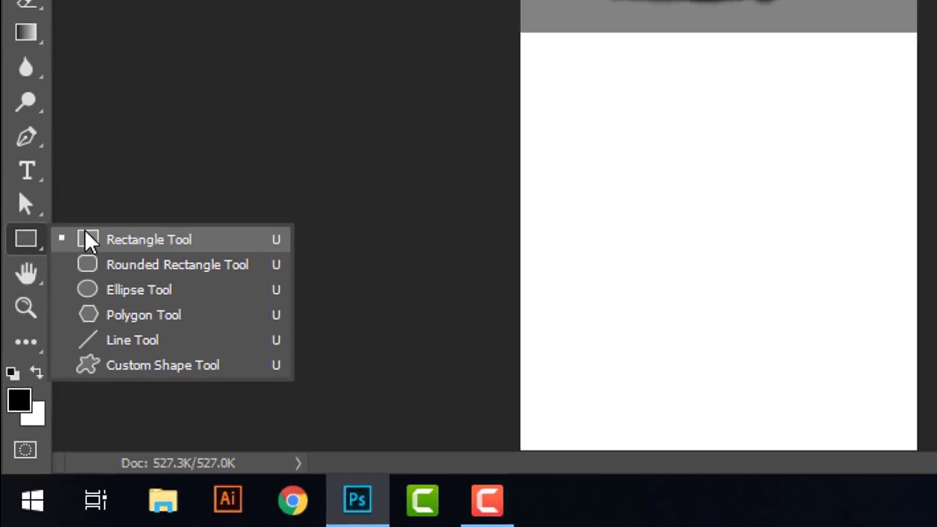
left_click_drag(249, 249, 501, 513)
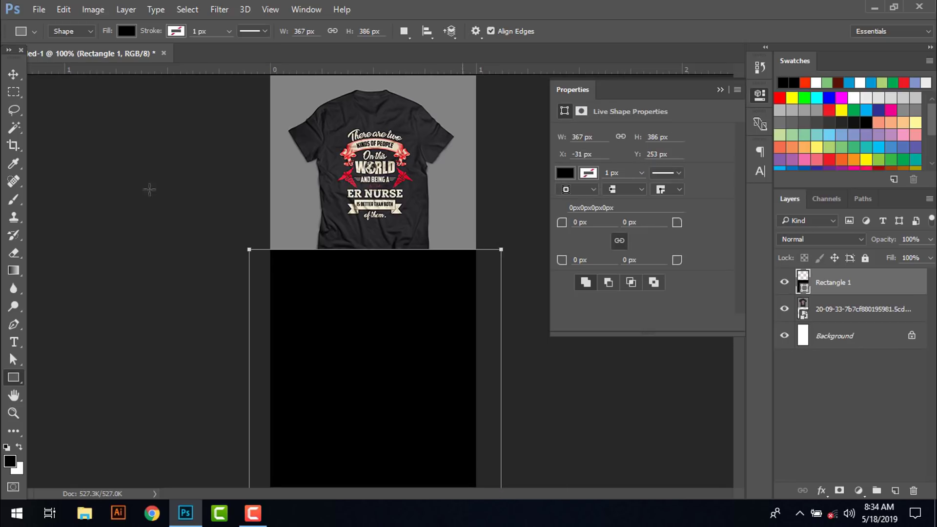
left_click(13, 75)
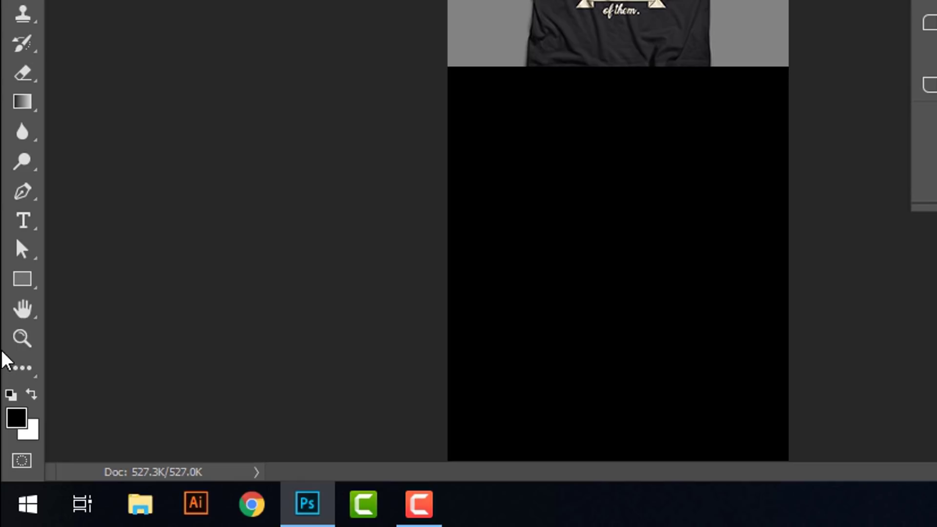
left_click(25, 256)
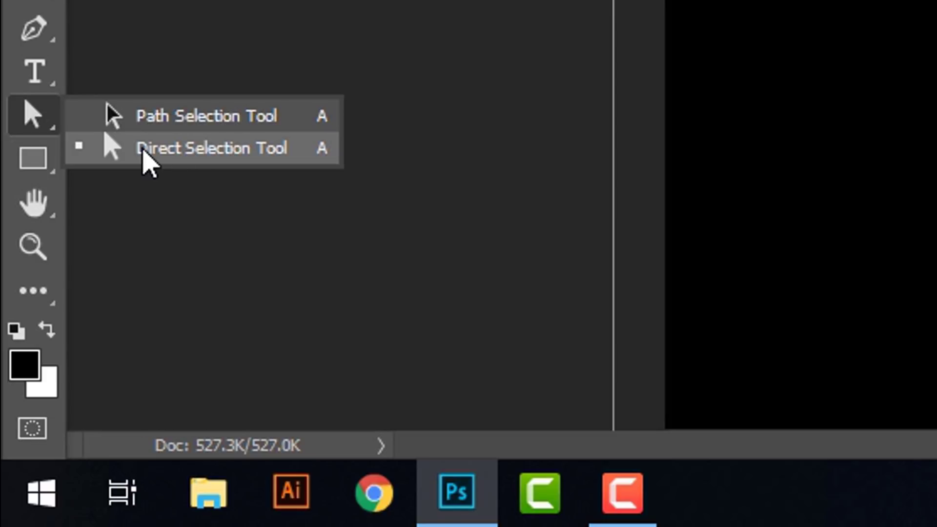
left_click(189, 149)
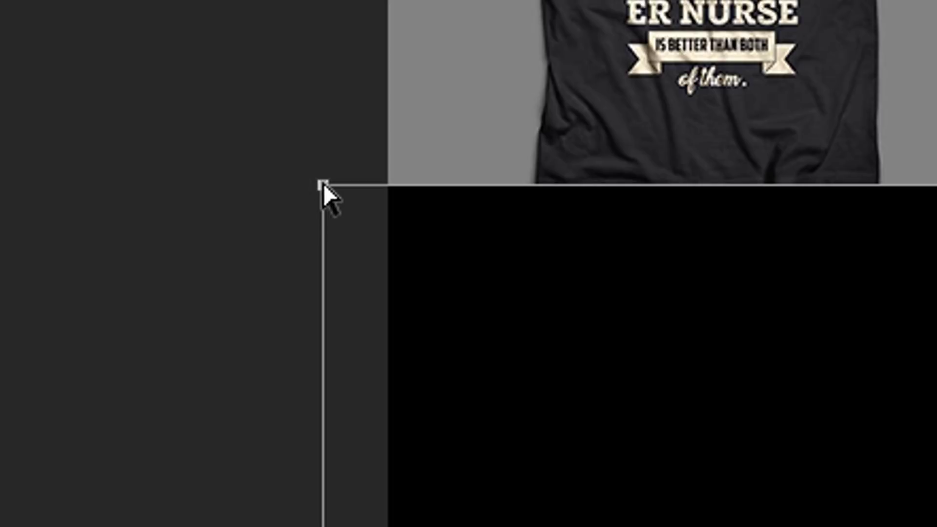
left_click(331, 314)
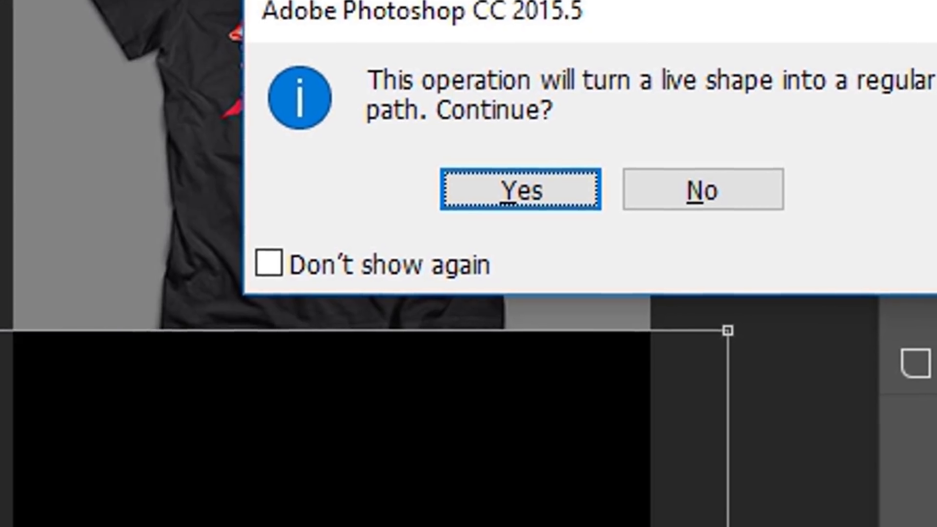
Convert the shape to a path and nudge its top-left anchor down three times to slant the edge.
key("Return")
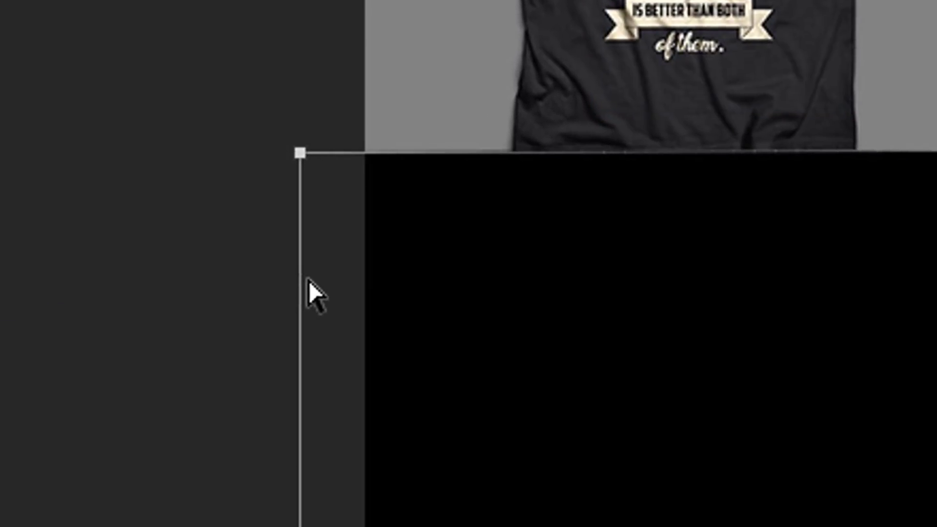
key("Down")
key("Down")
key("Down")
key("Down")
key("Down")
key("Down")
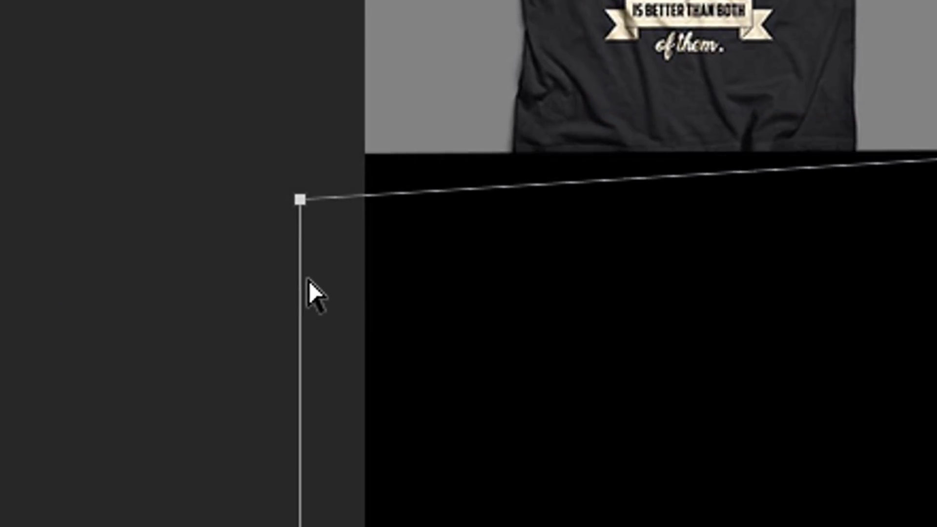
key("Down")
key("Down")
key("Down")
key("Down")
key("Down")
key("Down")
key("Down")
key("Down")
key("Down")
key("Down")
key("Down")
key("Down")
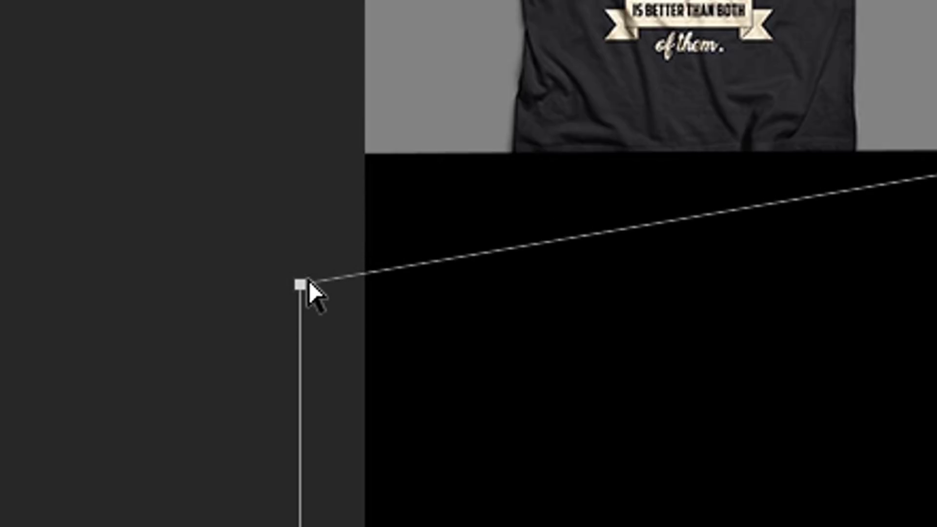
key("Down")
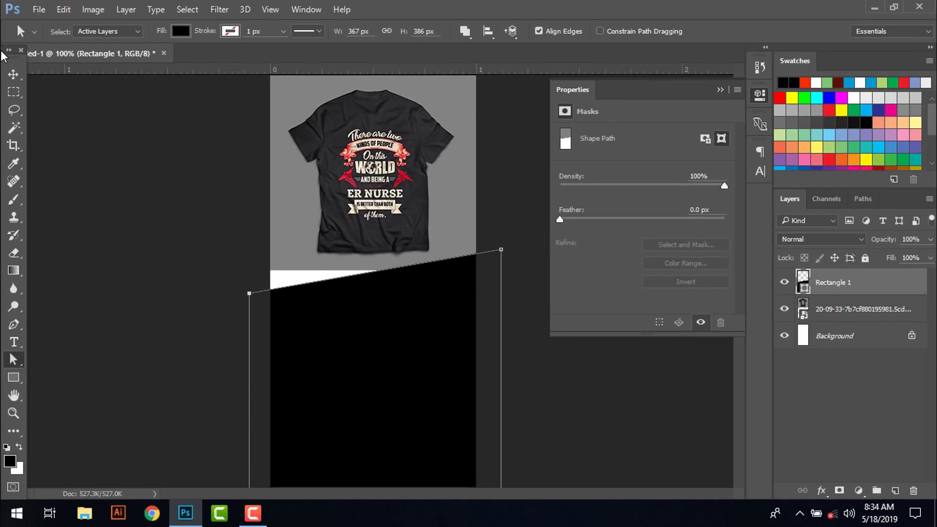
left_click(13, 74)
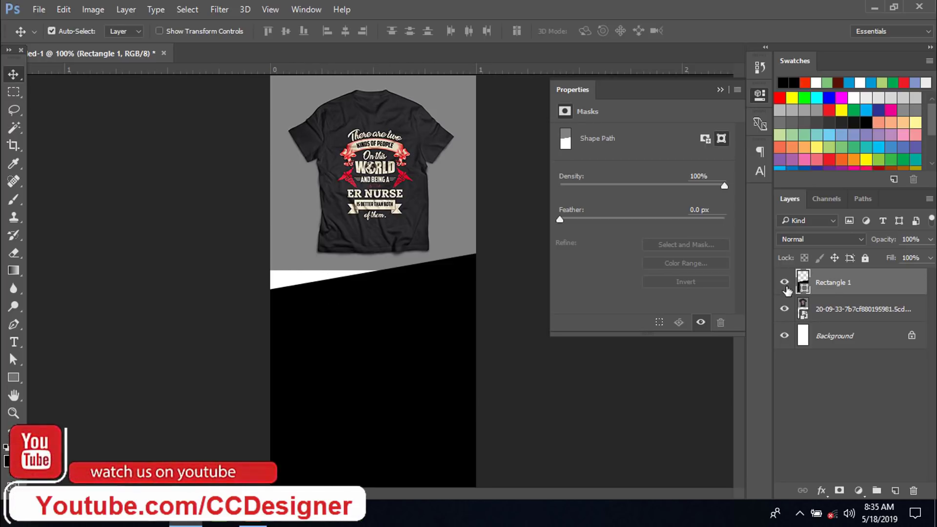
left_click(784, 282)
Show the black shape again, unlock the Background as Layer 0 and open its blending options.
left_click(784, 282)
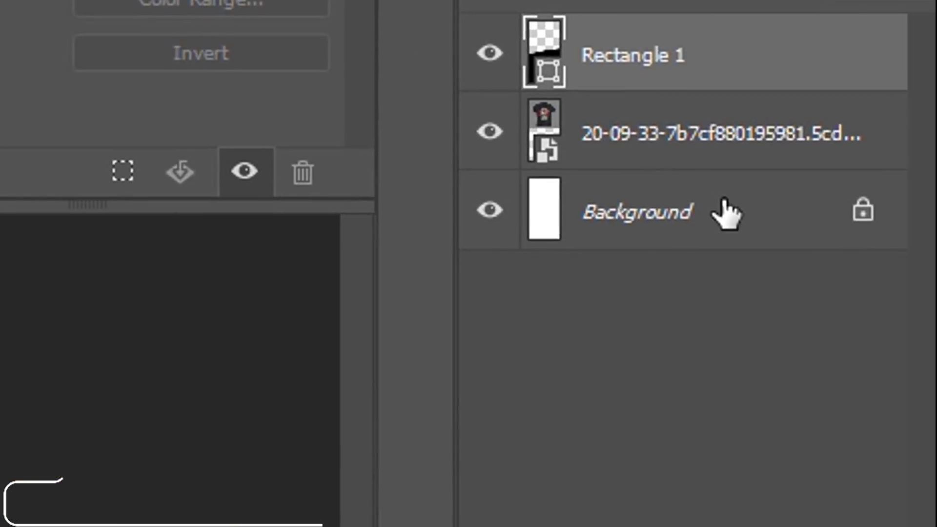
left_click(863, 211)
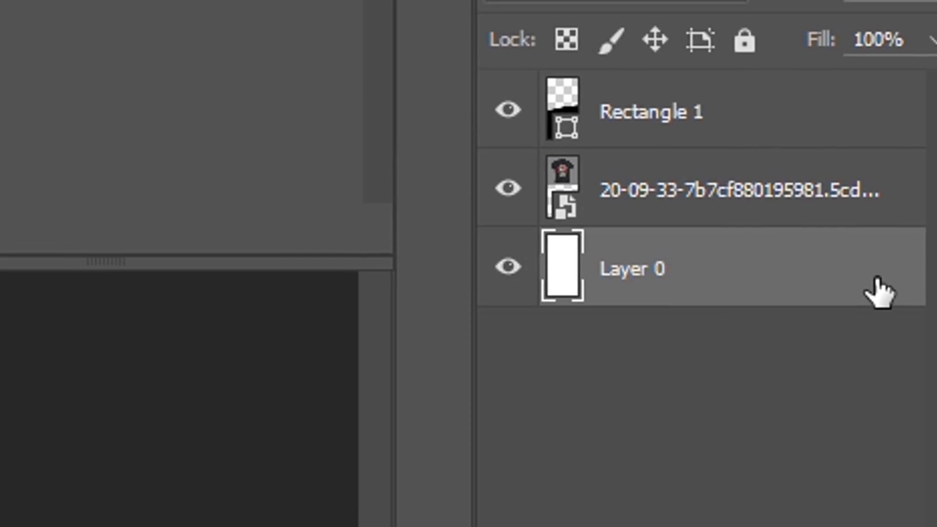
right_click(858, 227)
left_click(454, 74)
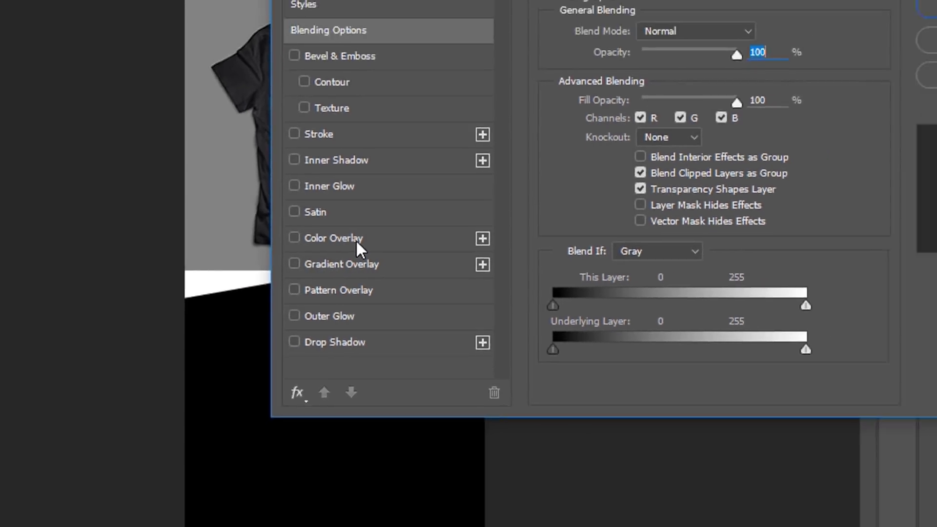
Add a dark grey 4a4747 Color Overlay to Layer 0.
left_click(305, 224)
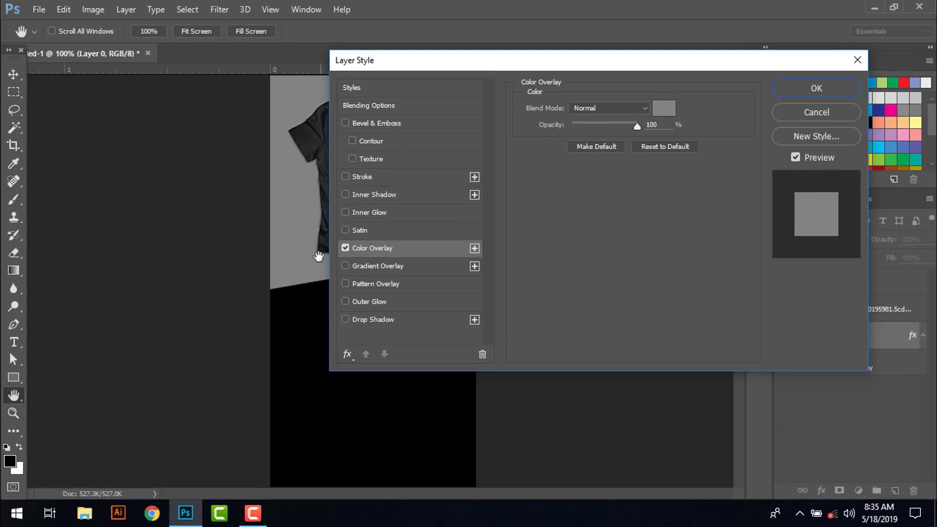
left_click(669, 112)
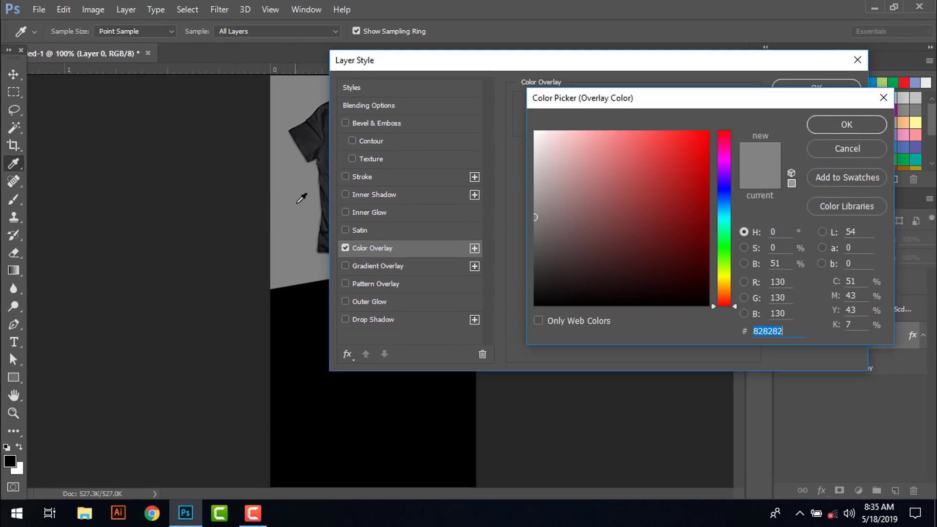
left_click_drag(675, 222, 672, 228)
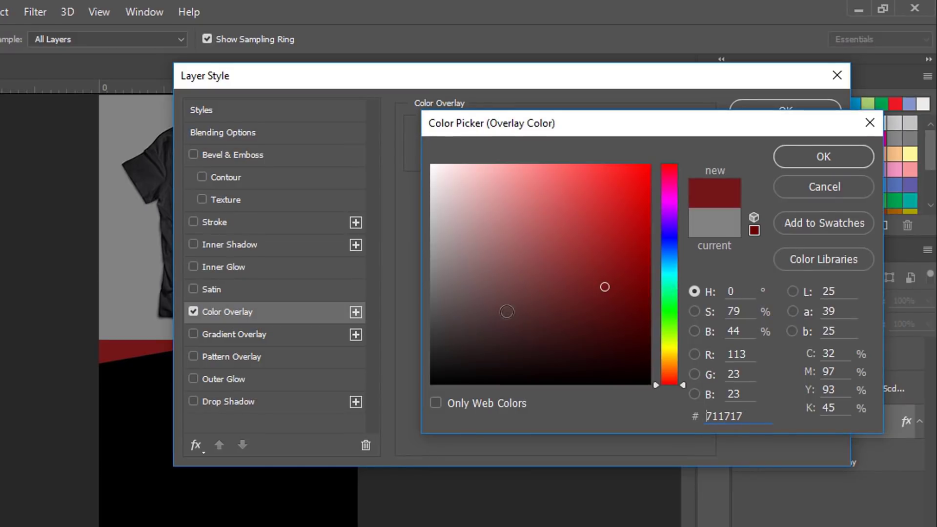
left_click(599, 269)
left_click(529, 279)
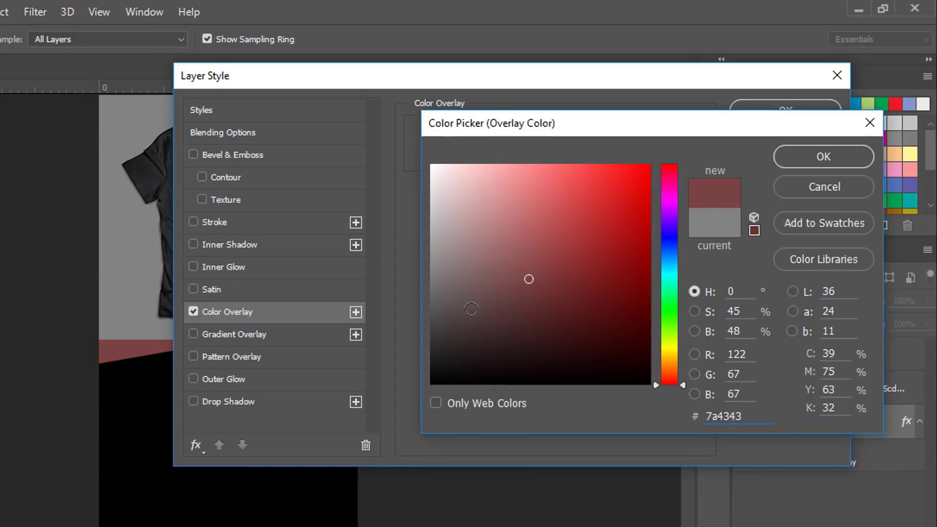
left_click(494, 315)
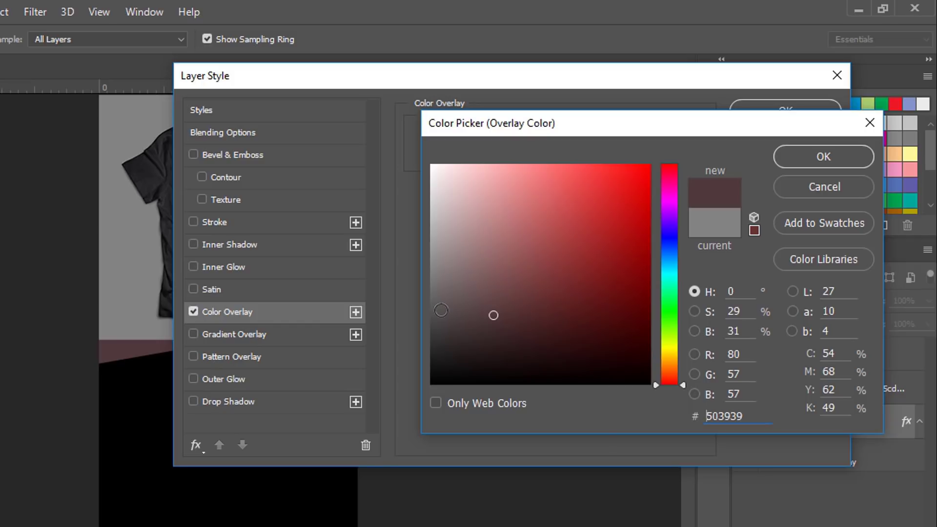
left_click(439, 311)
left_click(441, 320)
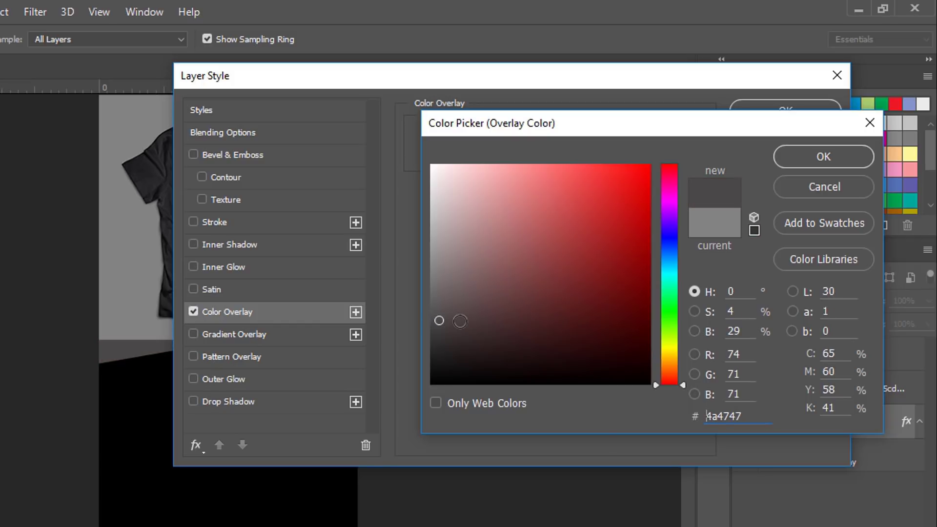
left_click(834, 156)
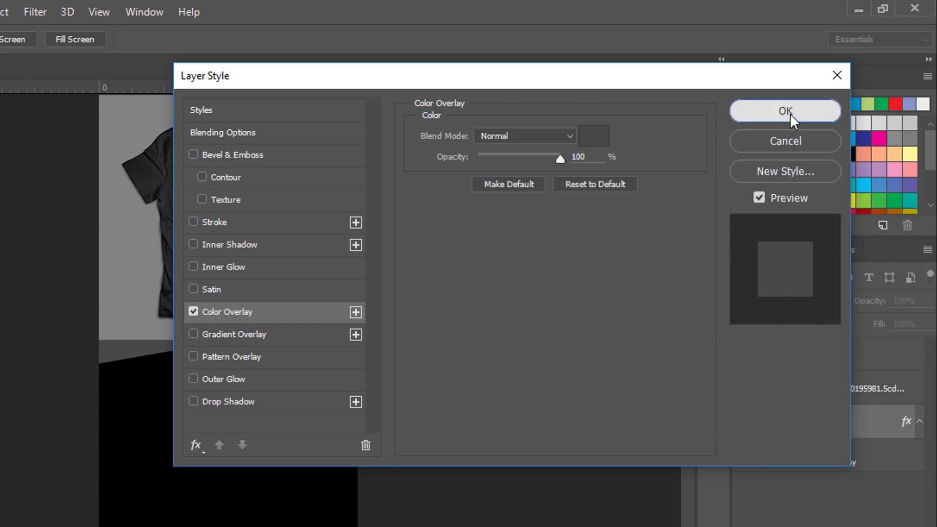
left_click(790, 113)
left_click(419, 331)
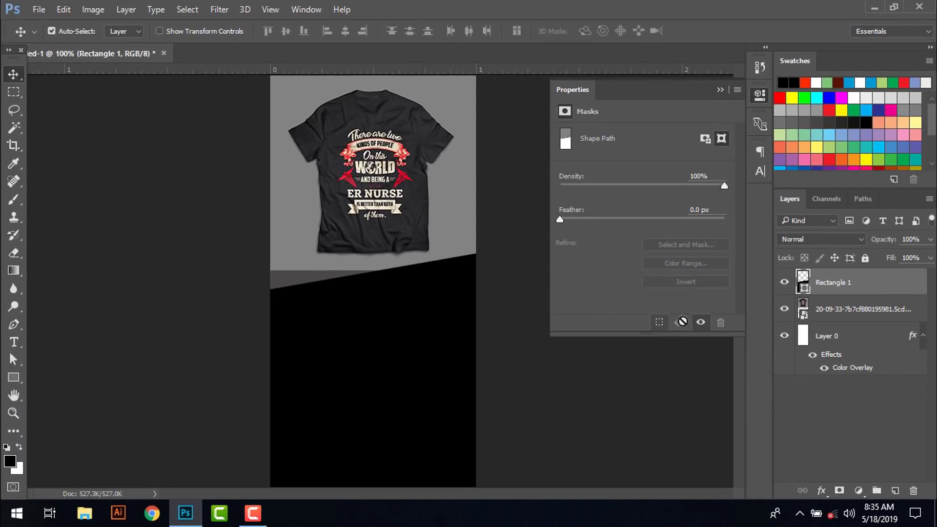
Change Rectangle 1's fill to light grey cfcdcd.
double_click(803, 289)
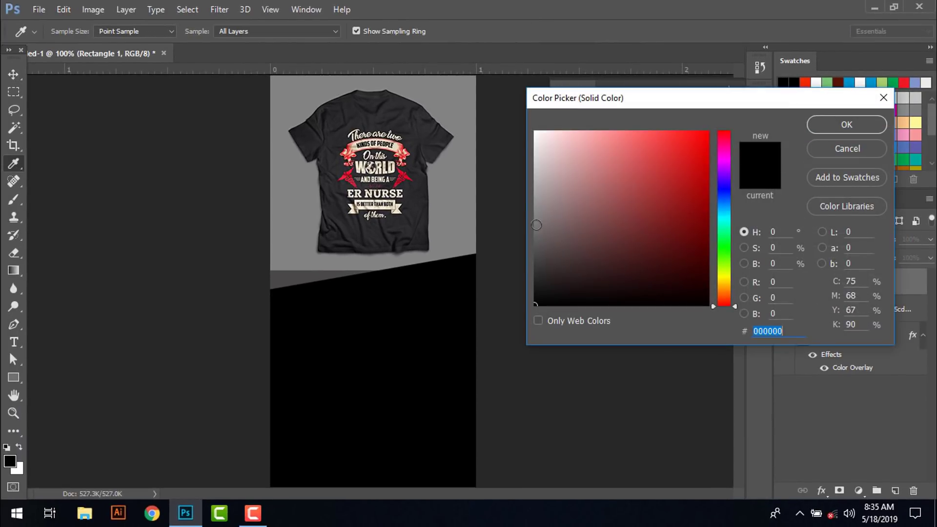
left_click(537, 222)
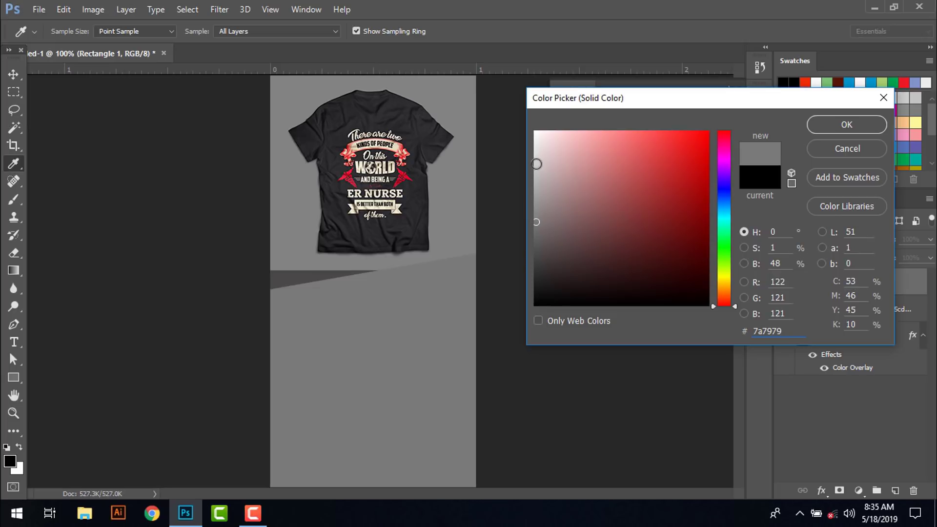
left_click(537, 164)
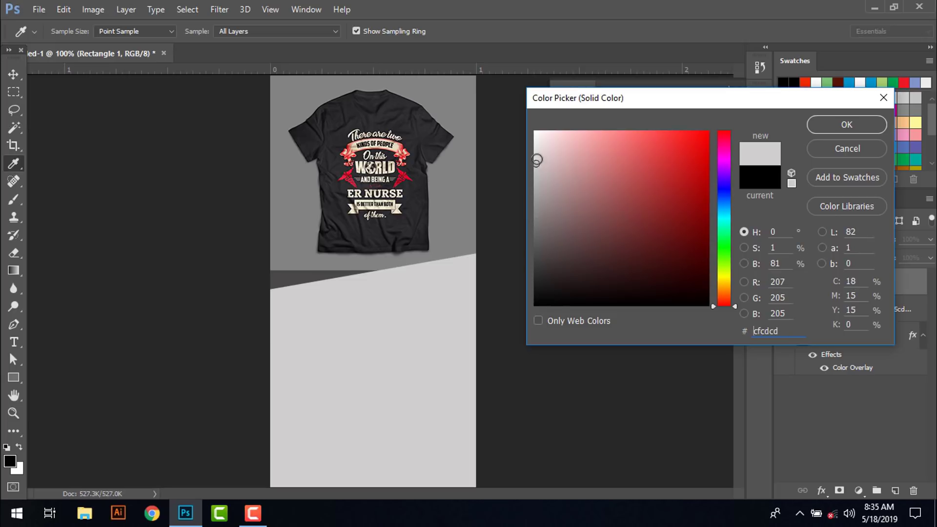
key("Return")
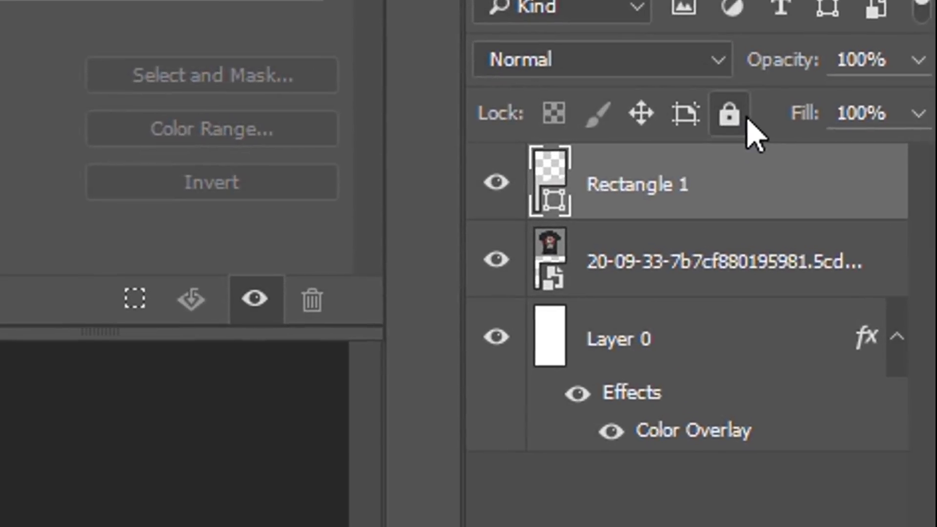
Lock the Rectangle 1, shirt mockup and Layer 0 layers.
left_click(865, 258)
left_click(736, 261)
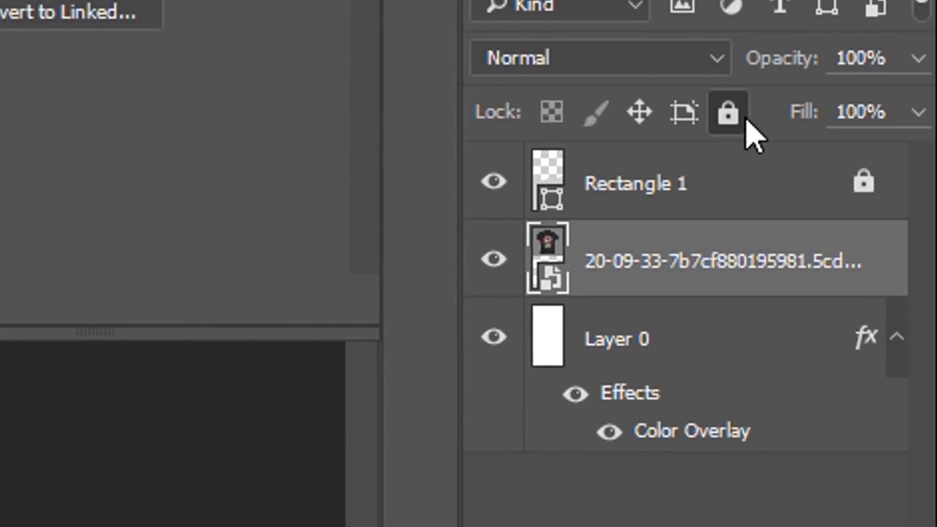
left_click(739, 117)
left_click(701, 341)
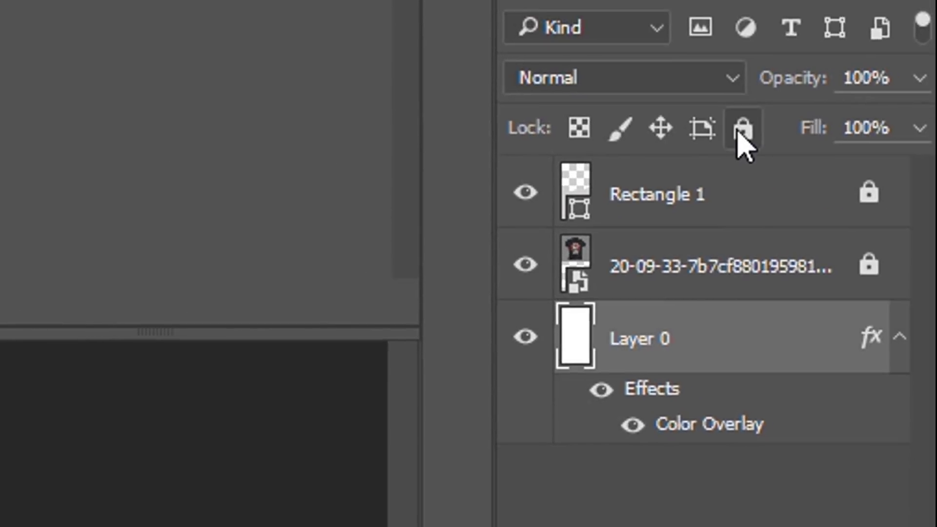
left_click(738, 131)
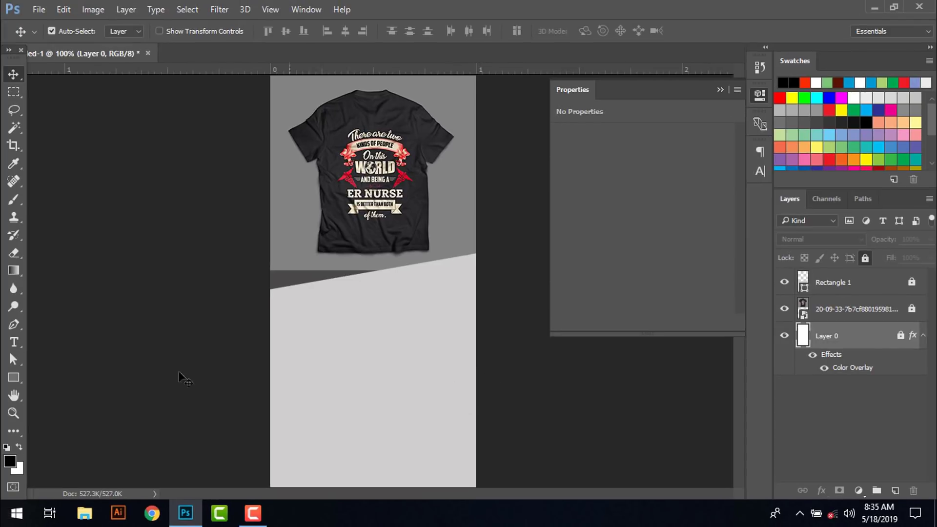
Draw a 166 × 69 px rectangle on the light grey area just below the T-shirt.
left_click(16, 382)
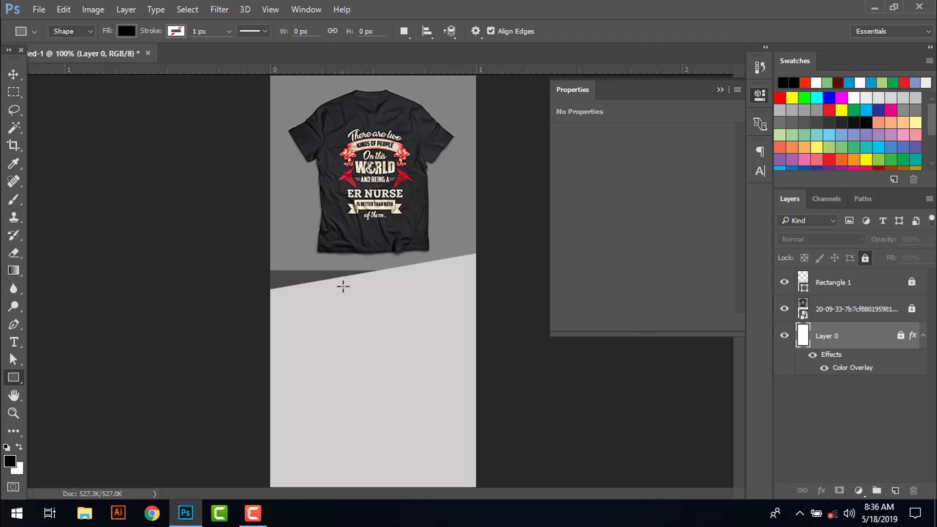
left_click_drag(344, 279, 431, 310)
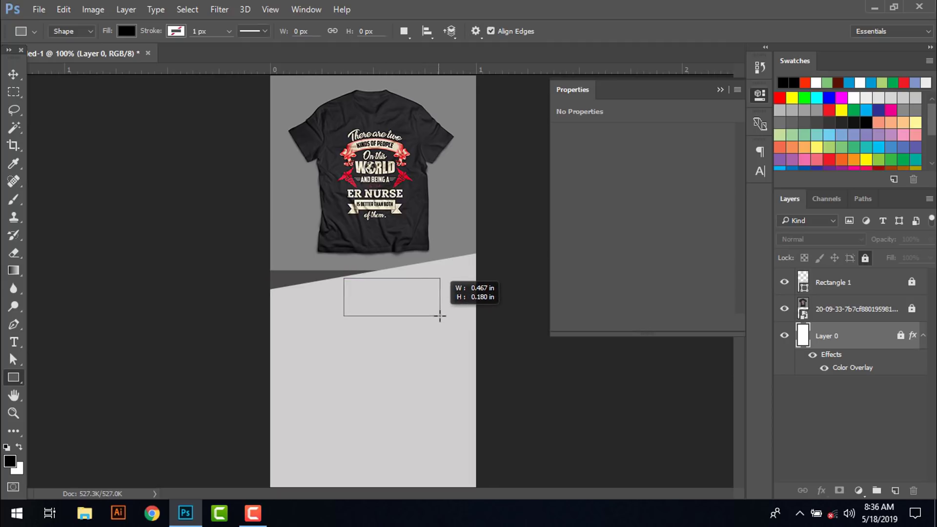
left_click_drag(432, 311, 442, 320)
Draw a rectangle below the shirt and fill it with red ff0024 sampled from the shirt.
left_click_drag(311, 258, 424, 303)
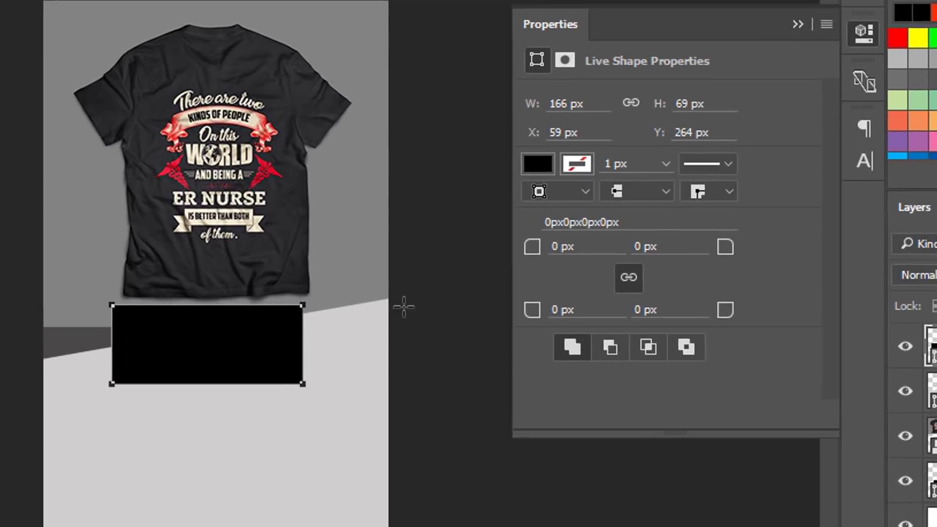
left_click(537, 162)
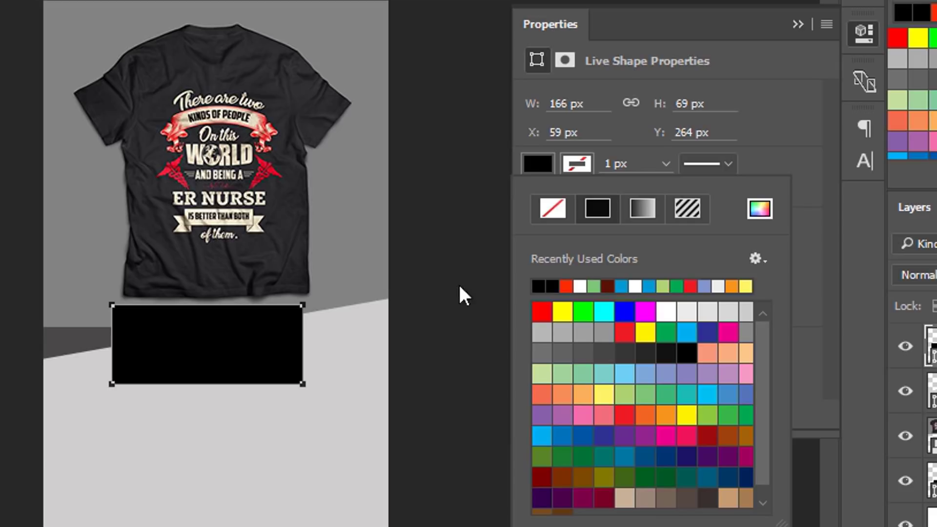
left_click(759, 208)
left_click(267, 168)
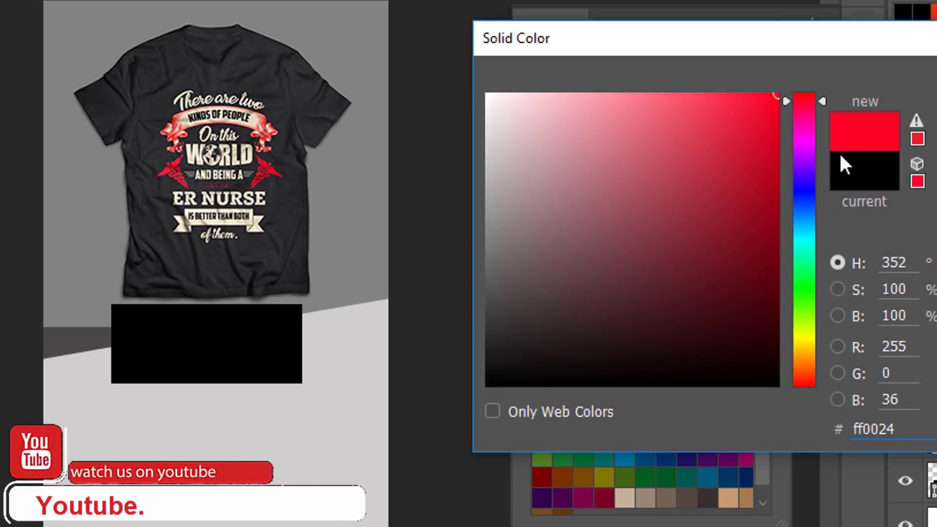
key("Return")
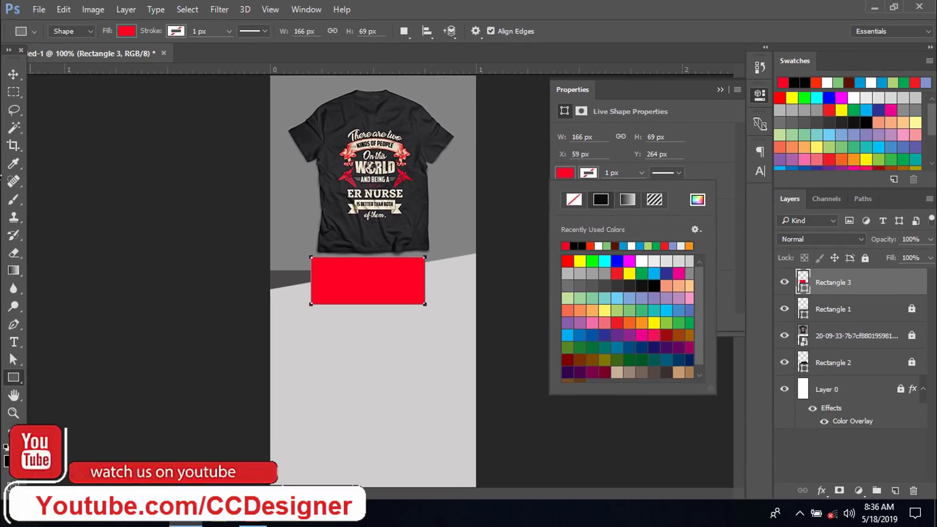
Try a 7 px corner radius on the red rectangle, then reset its corners to square.
left_click(11, 75)
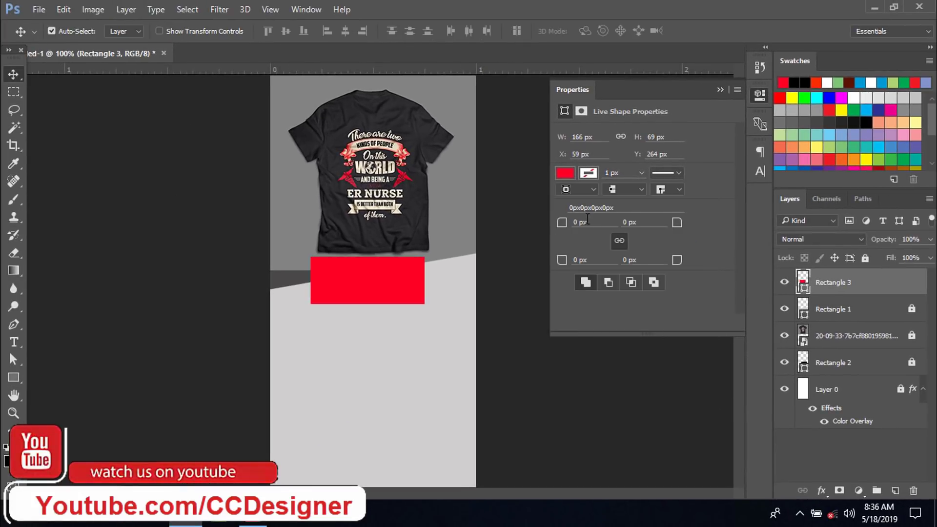
left_click_drag(560, 224, 565, 227)
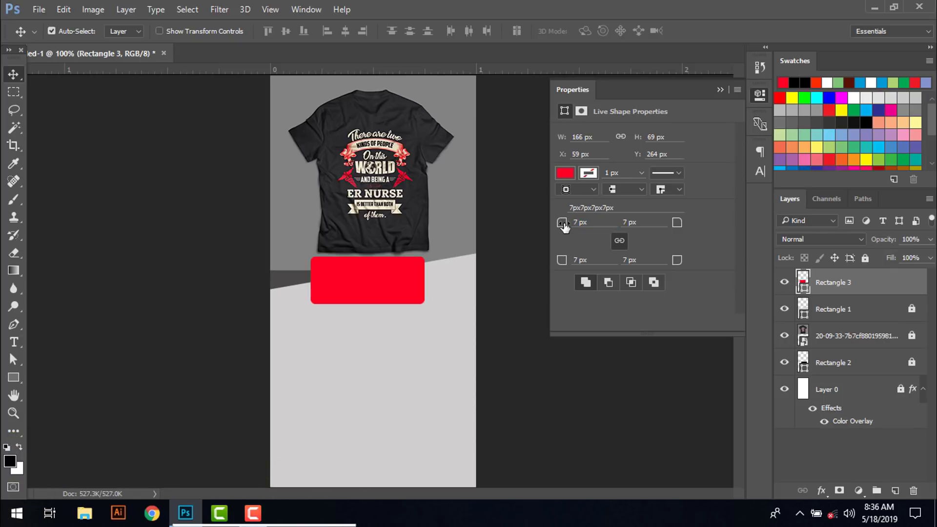
left_click_drag(562, 227, 321, 236)
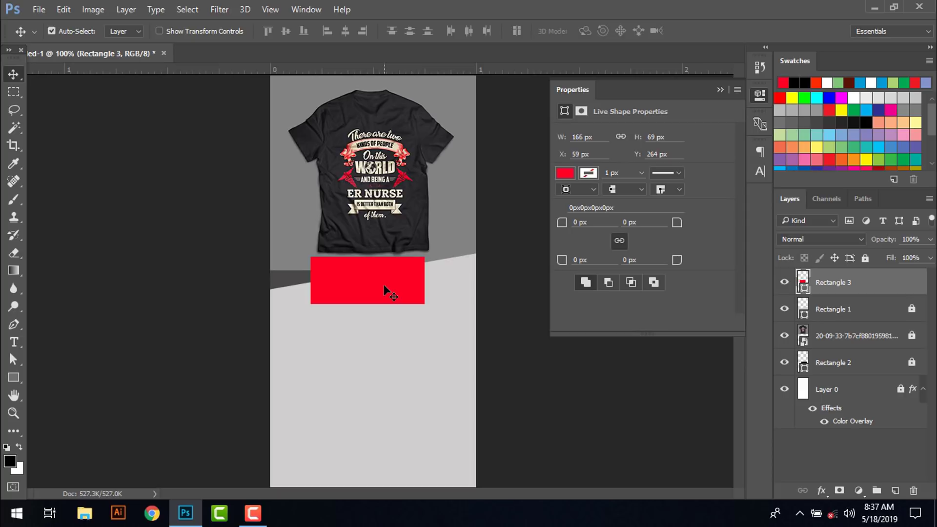
Shorten the red rectangle from its top and fill the other rectangle with the shirt's dark grey.
key("ctrl+t")
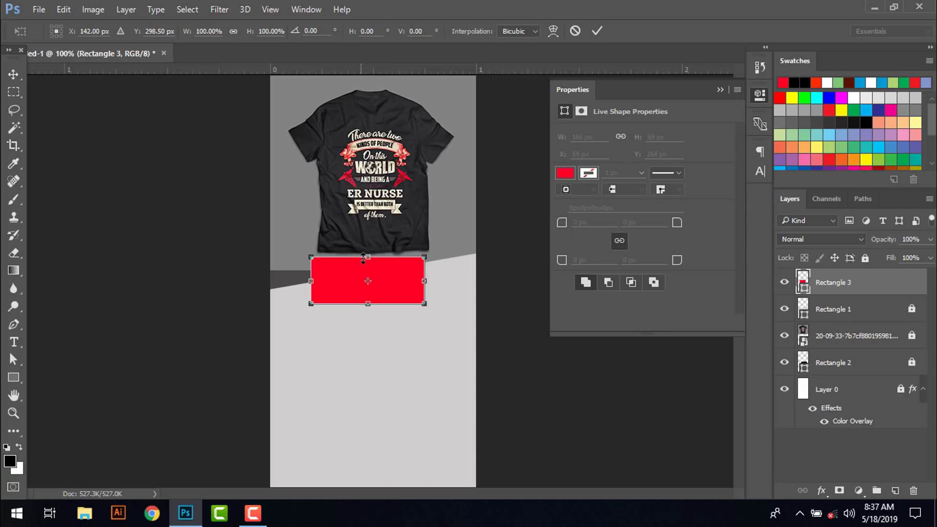
left_click_drag(371, 262, 376, 325)
key("Return")
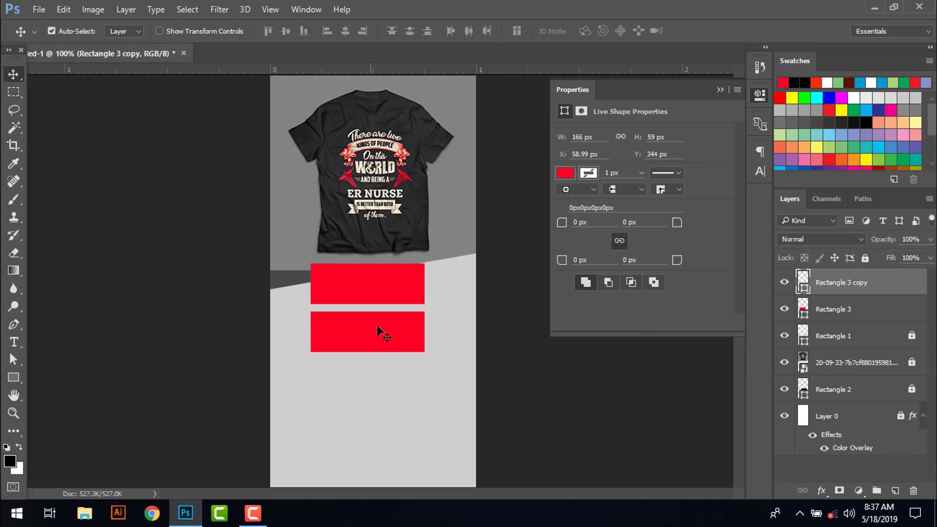
double_click(803, 283)
left_click(413, 219)
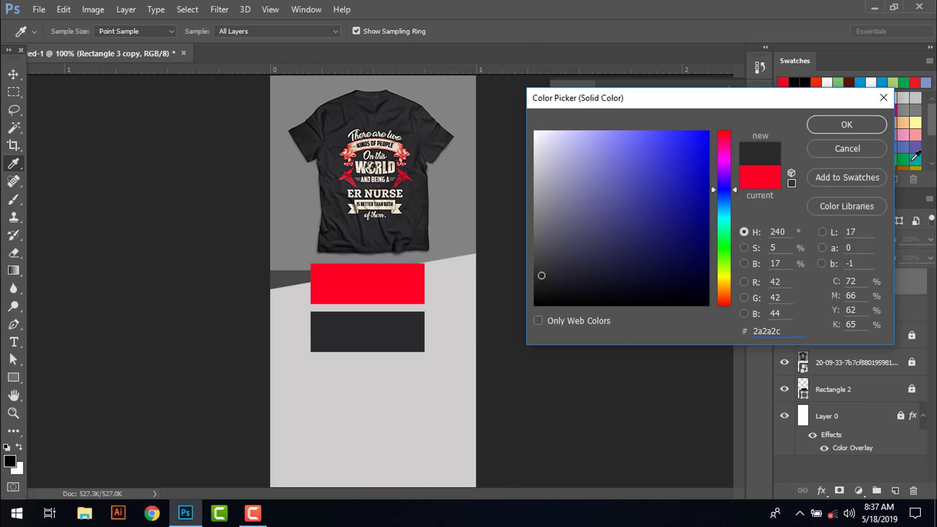
left_click(850, 131)
Place the dark rectangle beneath the red one, offset so a thin shadow shows below.
left_click_drag(352, 349, 354, 326)
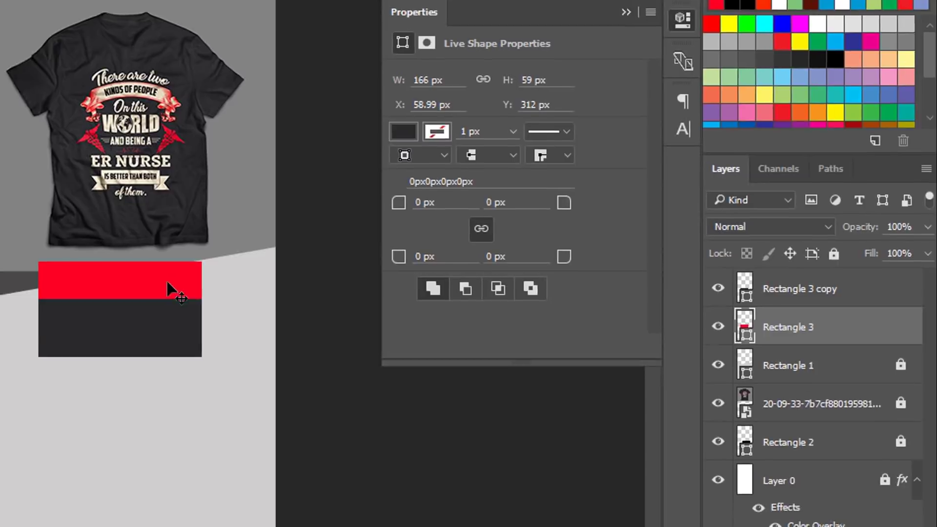
left_click(800, 312)
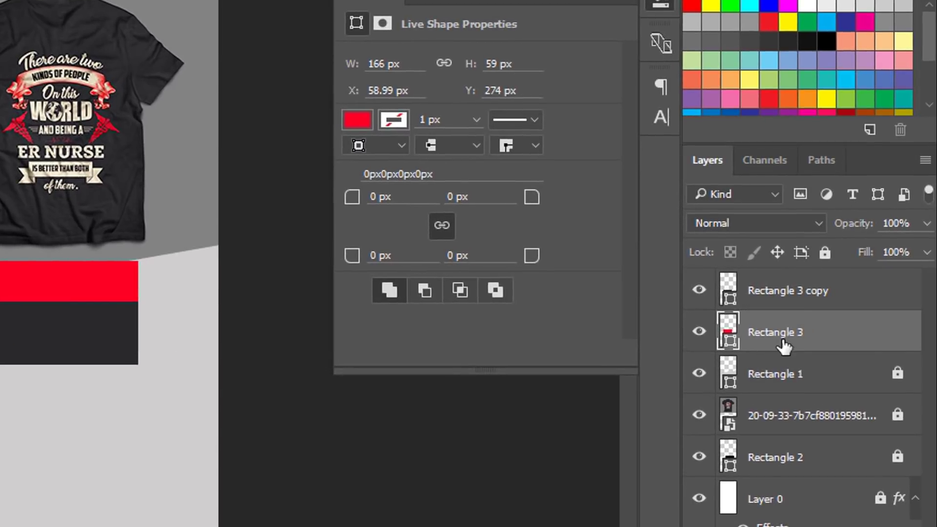
left_click_drag(783, 305, 784, 346)
left_click_drag(101, 363, 88, 336)
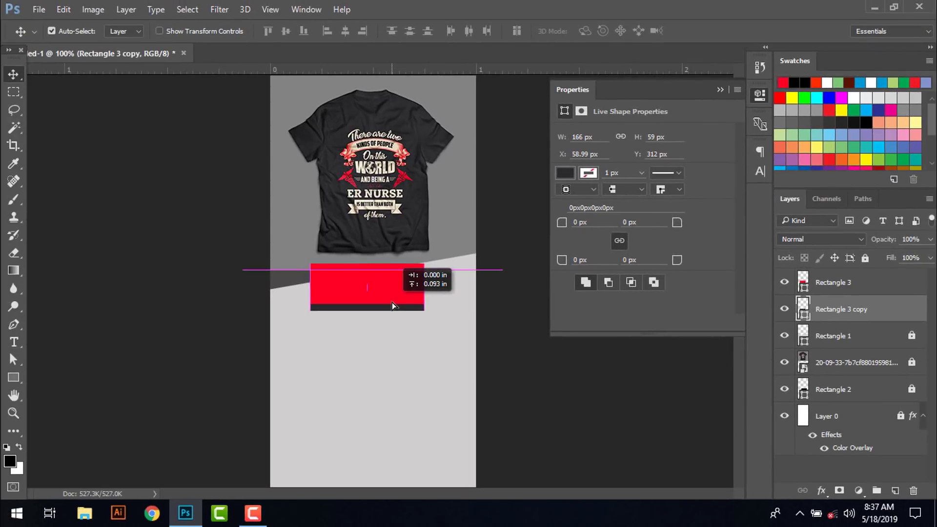
left_click_drag(155, 330, 153, 320)
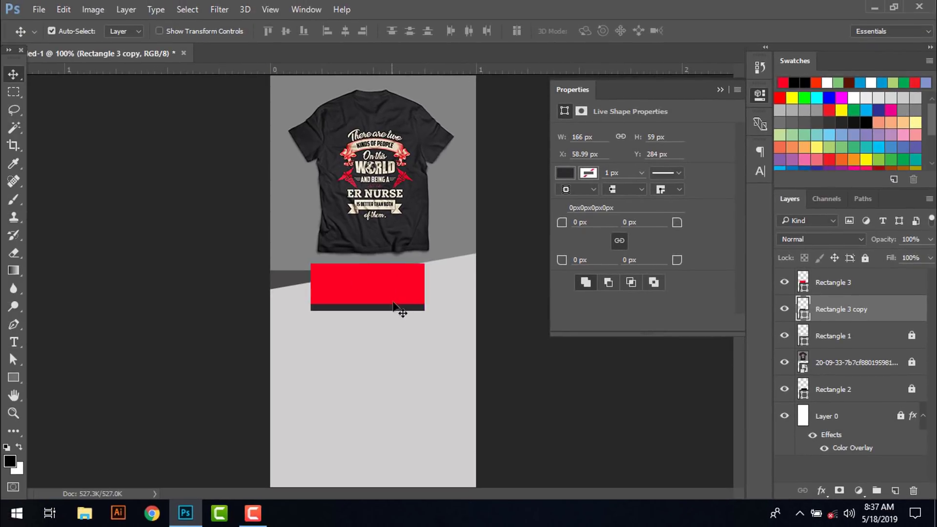
left_click_drag(579, 400, 578, 397)
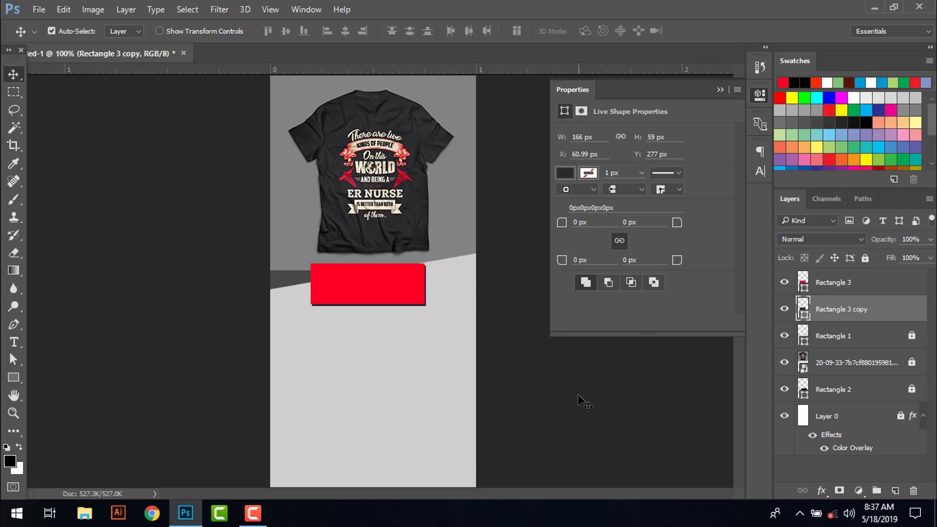
key("Up")
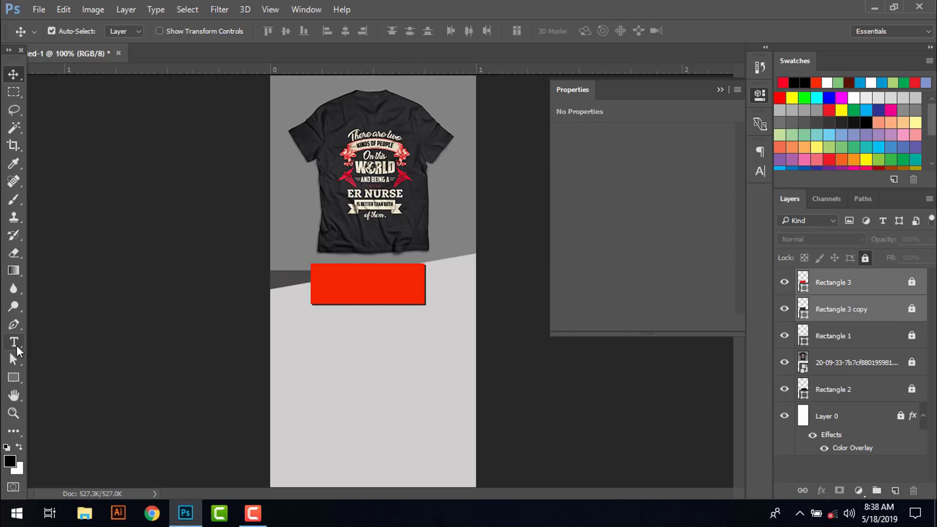
Add white '50% OFF' text inside the red tag and set its size to 9 pt.
left_click(14, 341)
left_click(323, 291)
type("50% OFF")
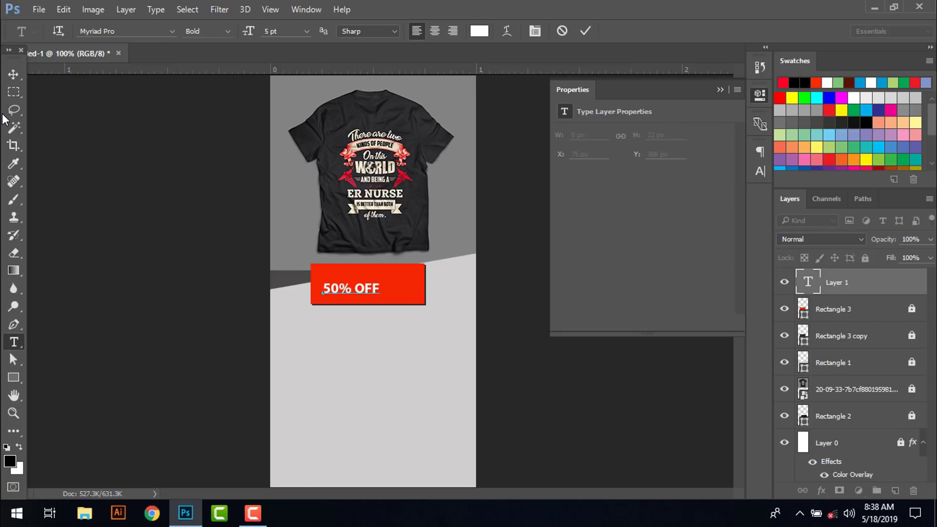
left_click(14, 74)
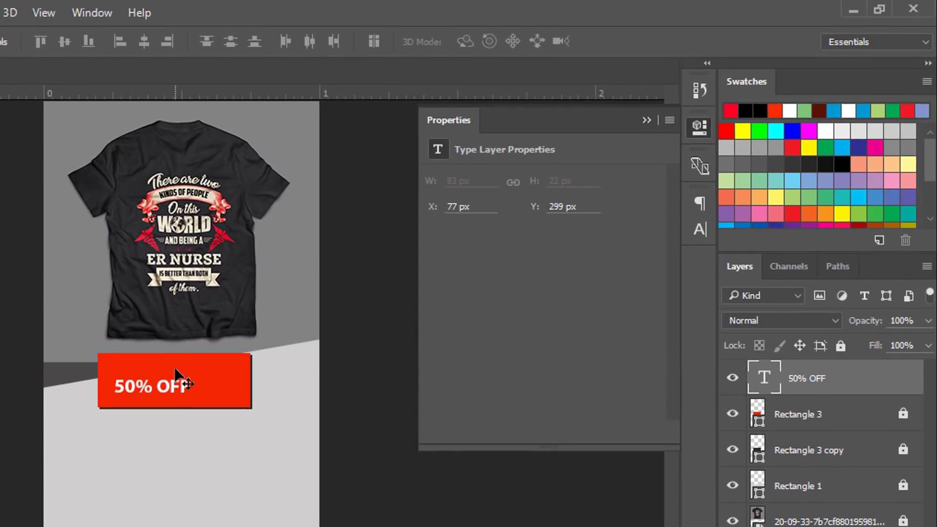
left_click(700, 229)
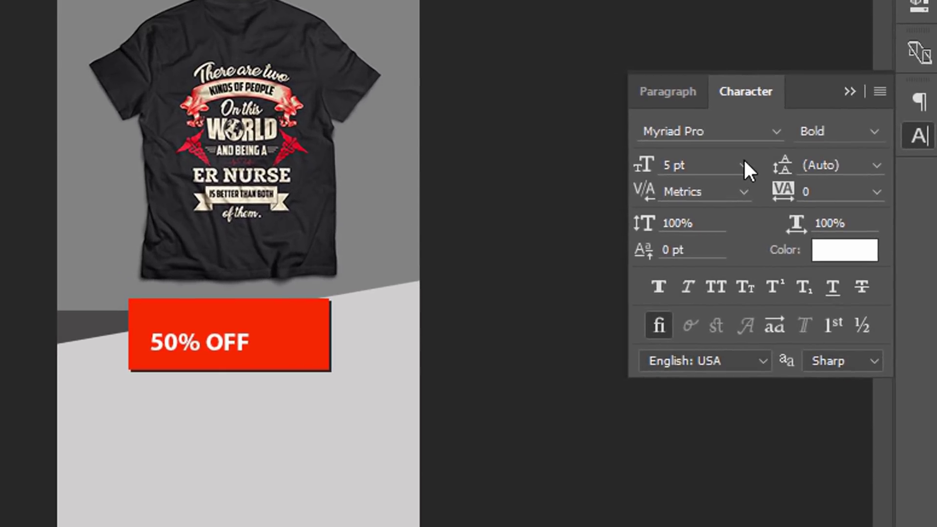
left_click(745, 166)
left_click(737, 307)
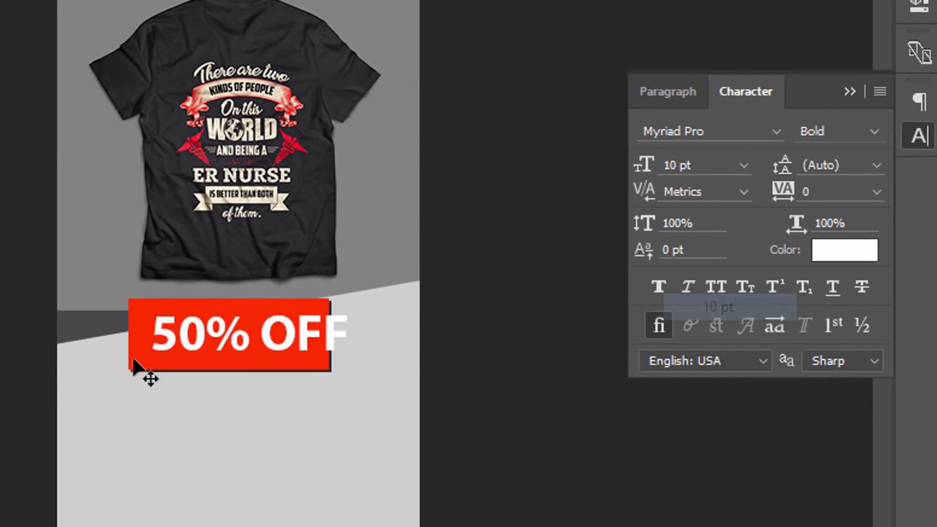
left_click(741, 165)
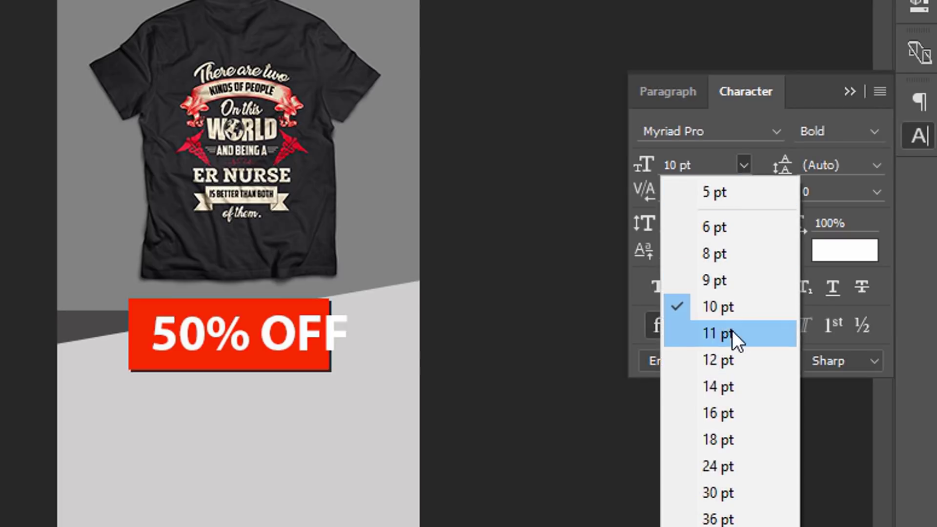
left_click(731, 279)
Centre the 50% OFF text on the red tag and scale it to nearly fill it.
left_click_drag(303, 355, 280, 342)
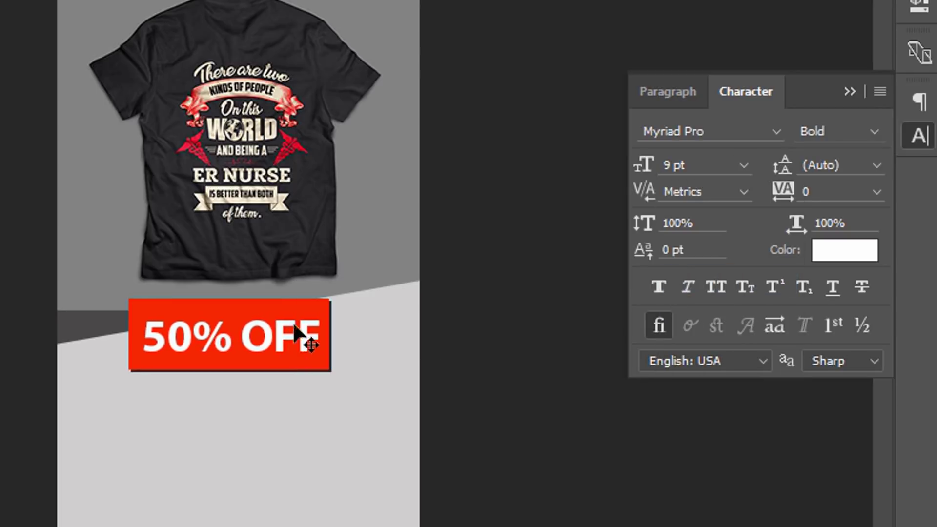
key("ctrl+t")
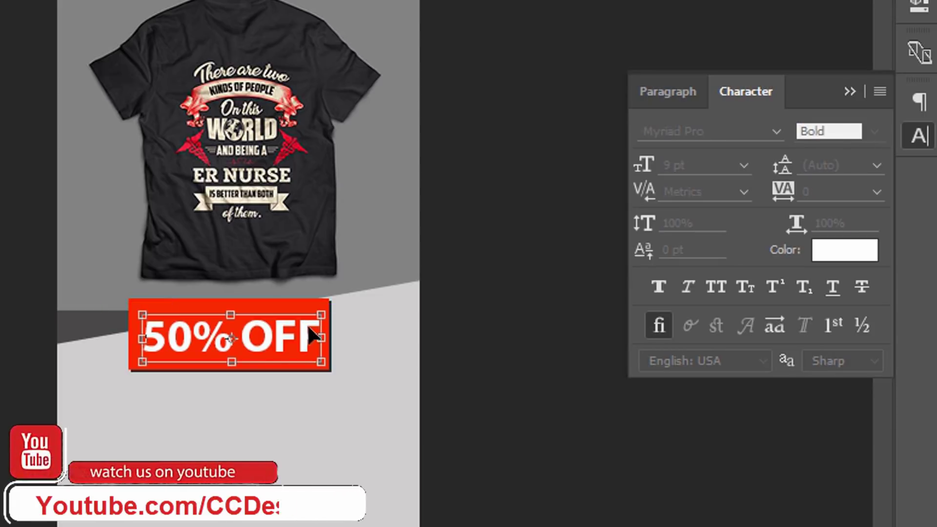
left_click_drag(323, 313, 314, 318)
key("Return")
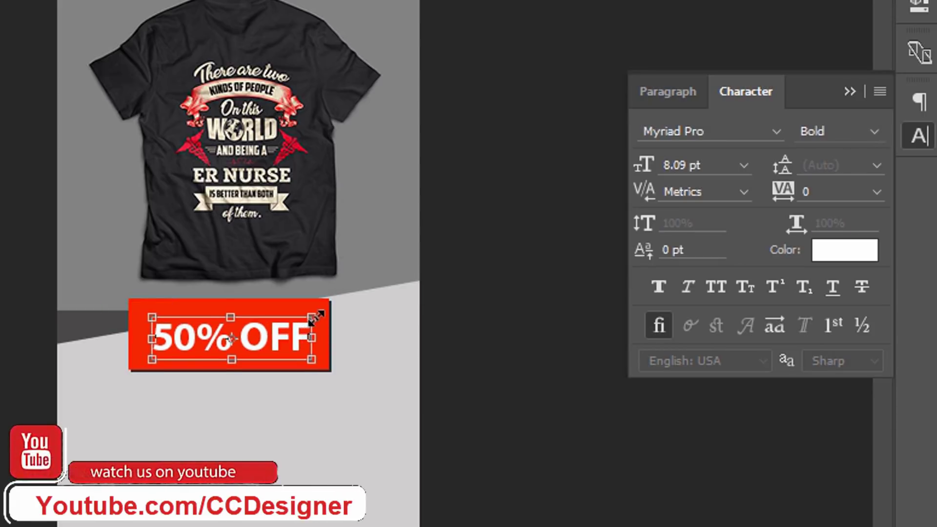
key("Return")
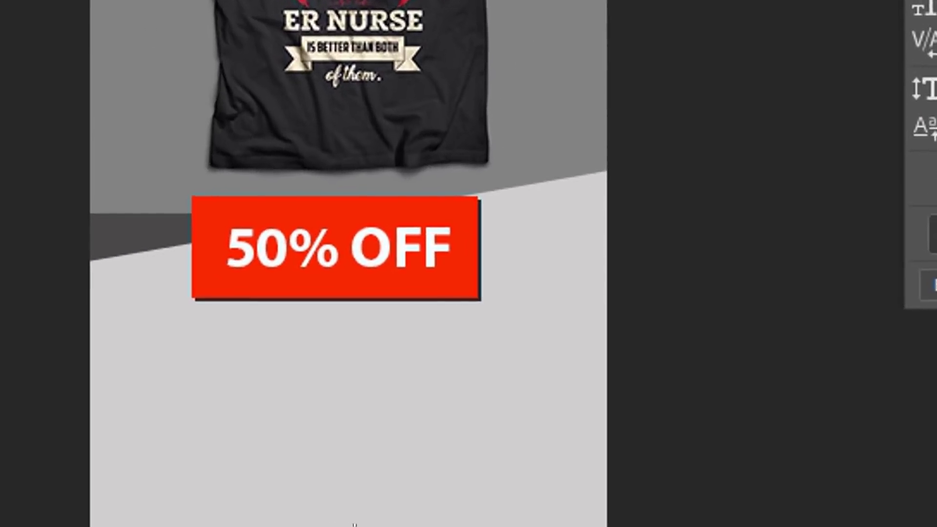
Rotate the red tag, its shadow and the 50% OFF text about 7° and nudge them up-right.
left_click_drag(317, 347, 400, 174)
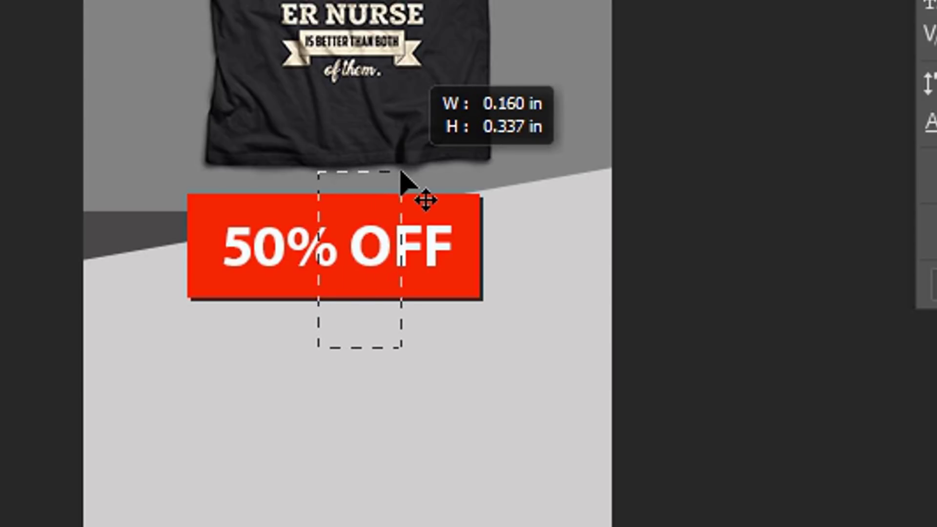
key("ctrl+t")
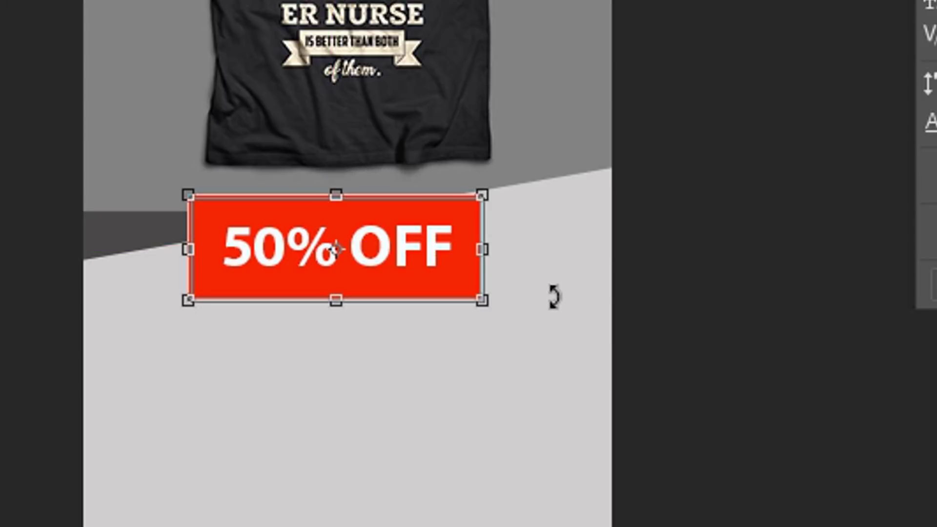
left_click_drag(554, 295, 552, 326)
key("Return")
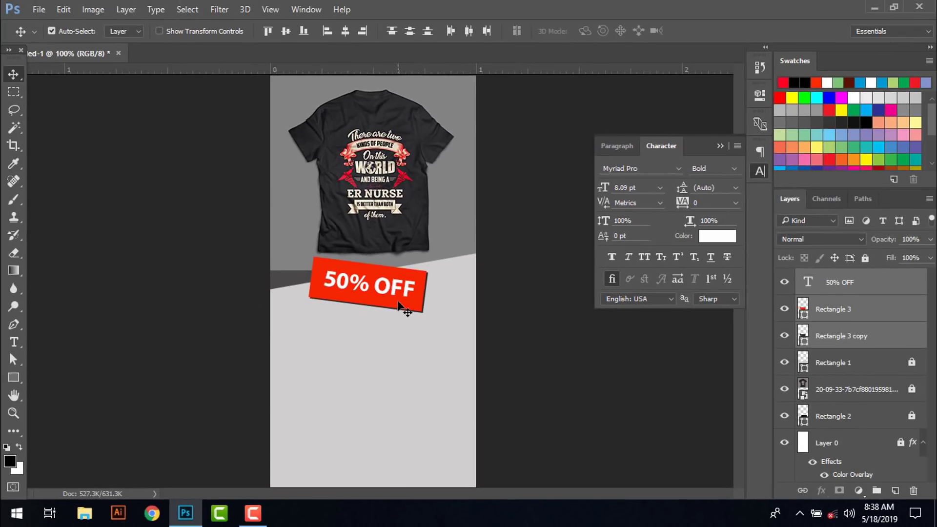
left_click_drag(399, 303, 401, 302)
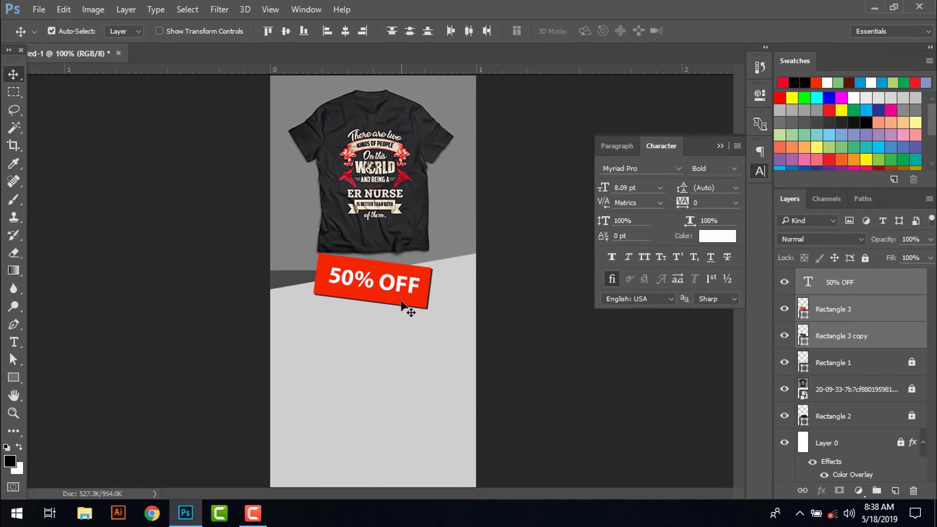
Add the caption 'USE this banner' on the lower grey area in near-black.
key("t")
left_click(298, 367)
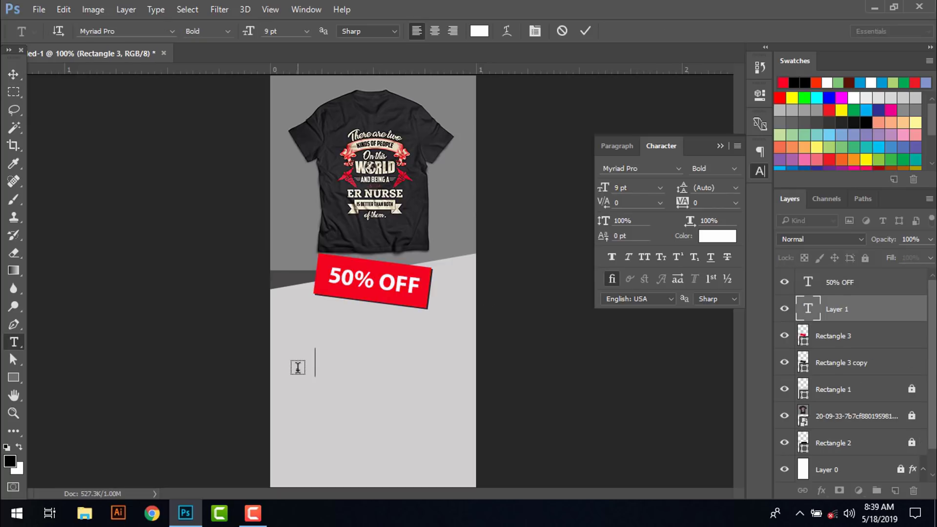
type("USE this banner")
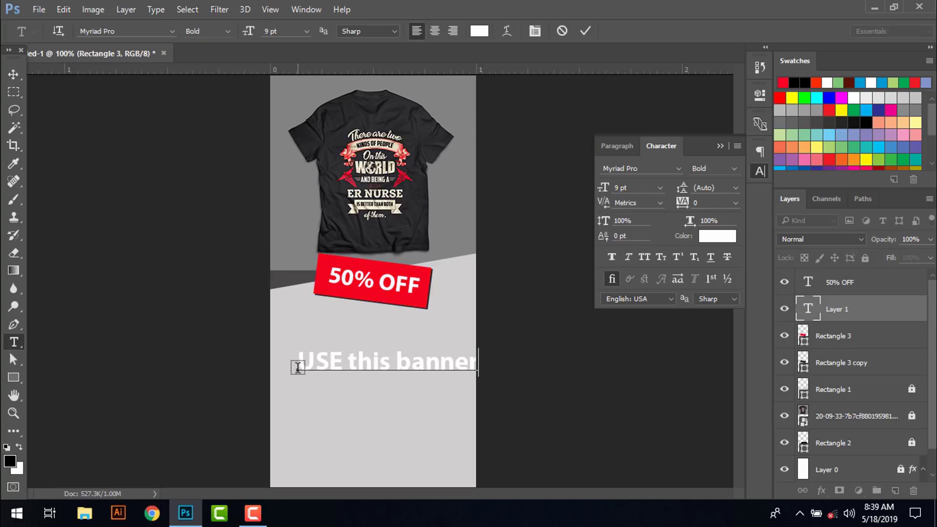
key("ctrl+a")
left_click(718, 236)
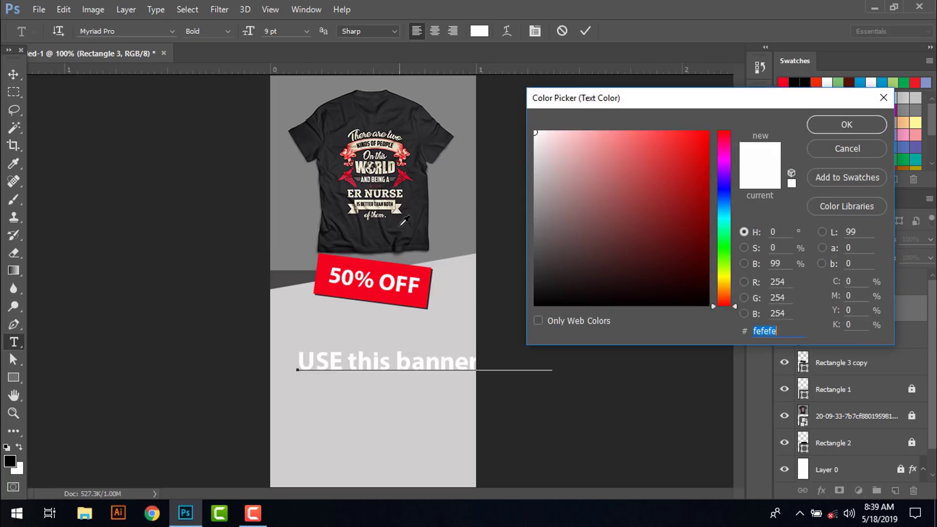
left_click(537, 289)
left_click(847, 126)
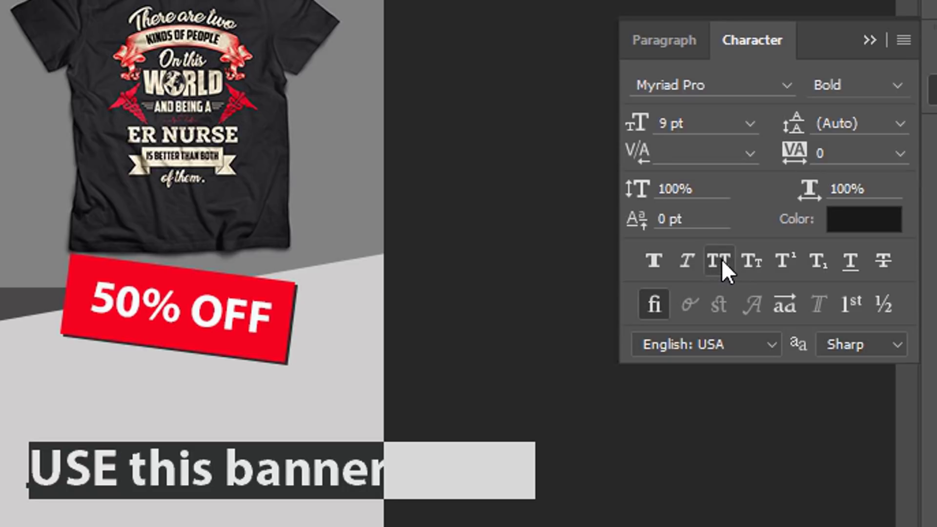
Make the caption all caps at 5 pt and centre it below the 50% OFF tag.
left_click(720, 261)
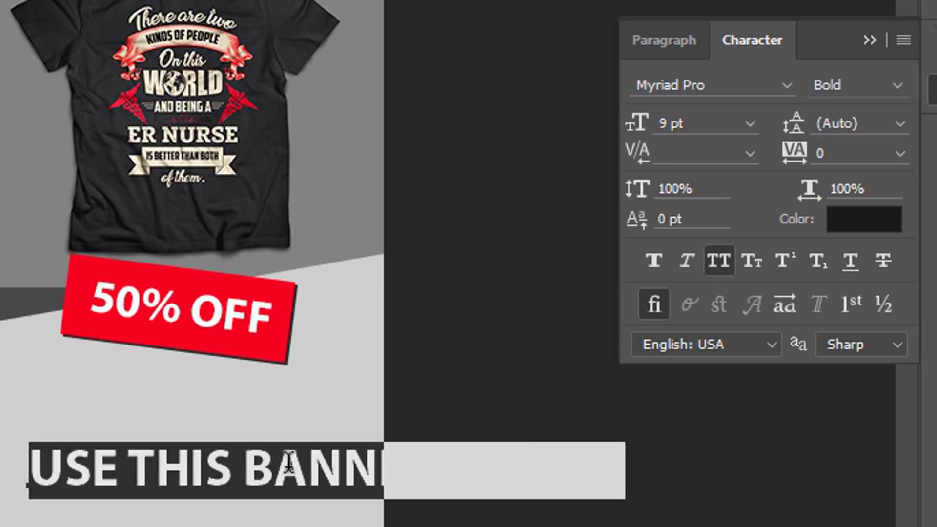
left_click(749, 124)
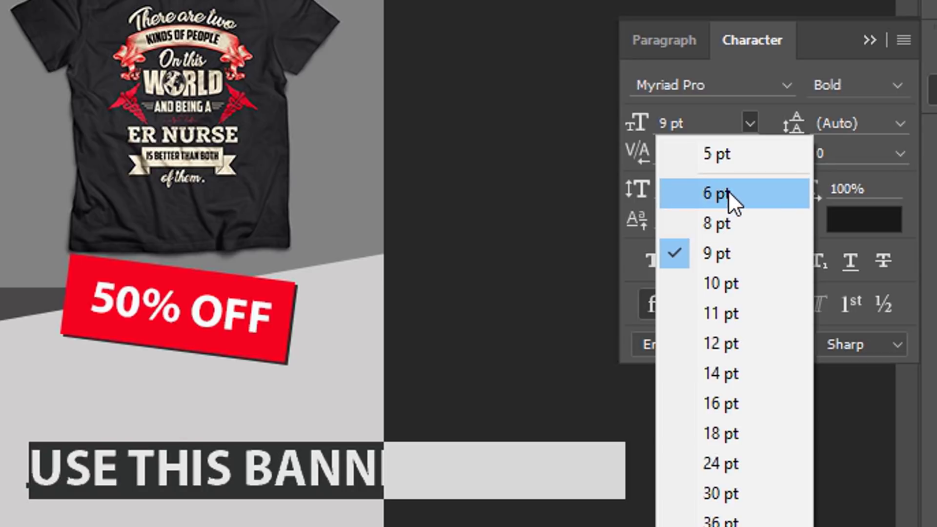
left_click(728, 192)
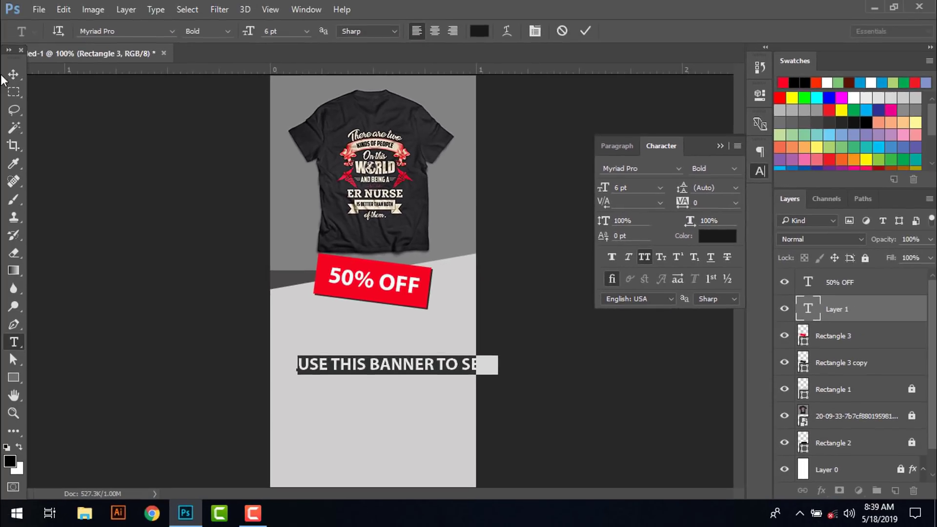
left_click(14, 74)
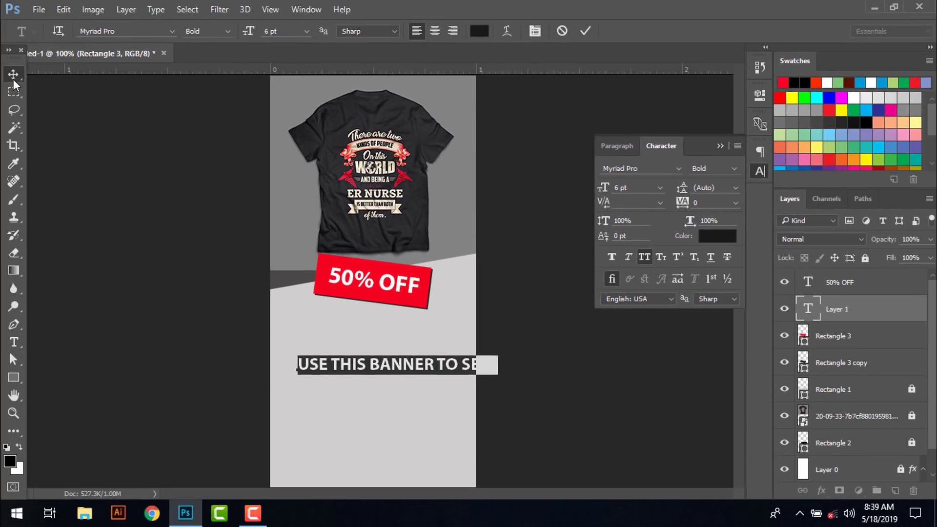
left_click_drag(385, 367, 390, 347)
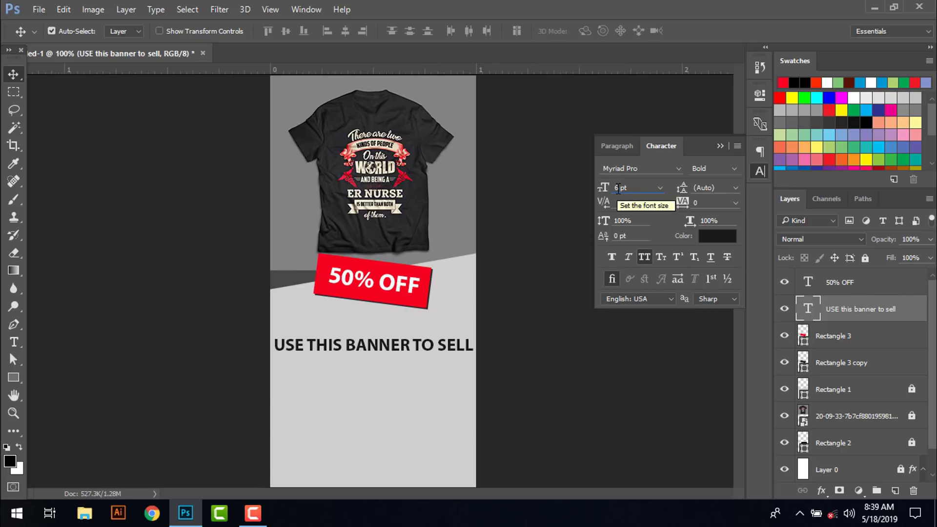
key("BackSpace")
type("5")
key("Return")
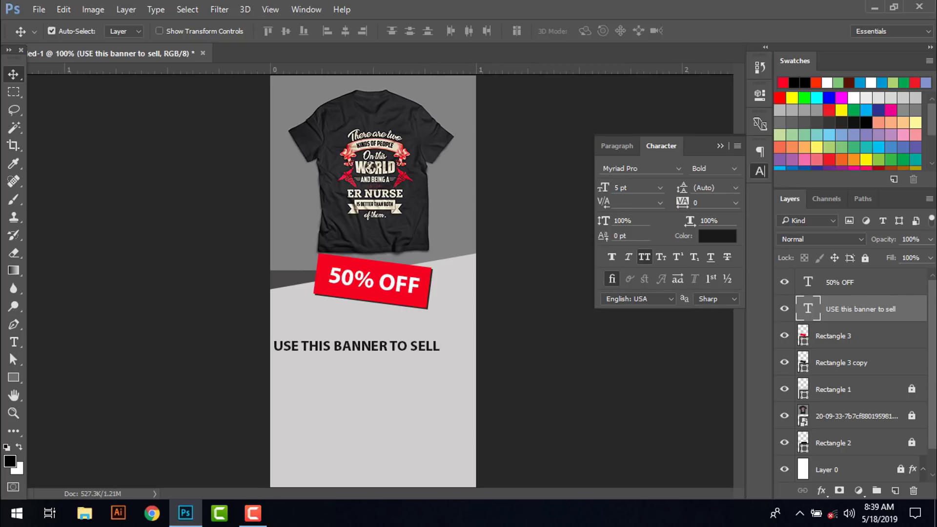
left_click_drag(404, 350, 420, 352)
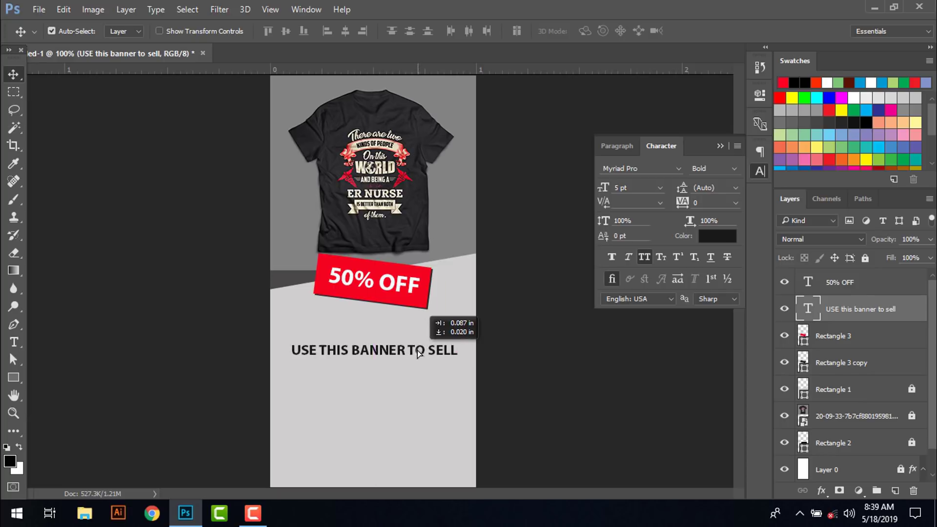
Type the T-SHIRT headline under the caption and colour T-SHIRT bright red.
key("t")
left_click(307, 377)
type("T-SHI")
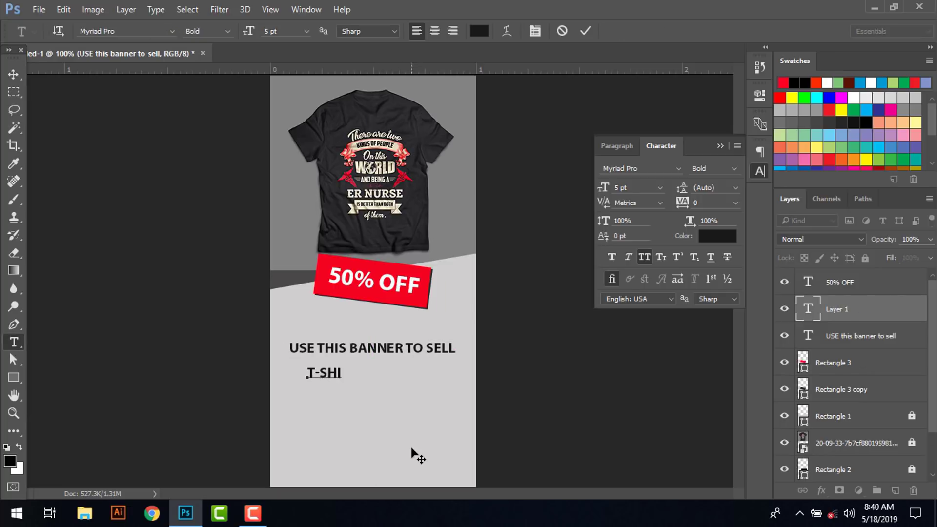
type("RT DESIGN")
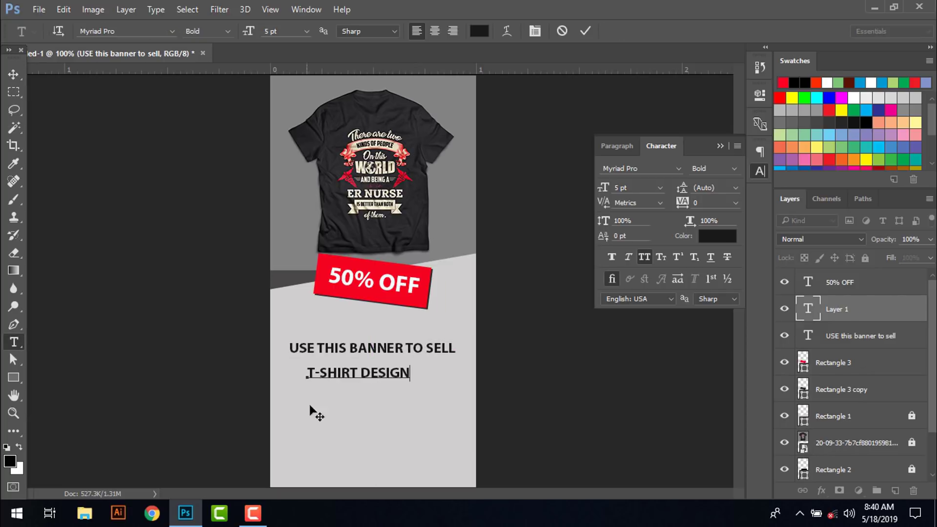
left_click_drag(360, 372, 256, 376)
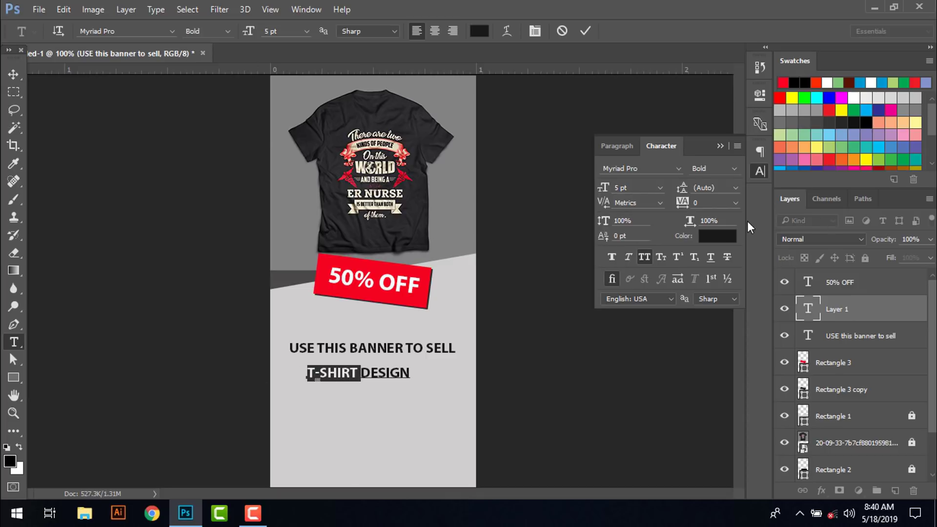
left_click(724, 236)
left_click(393, 296)
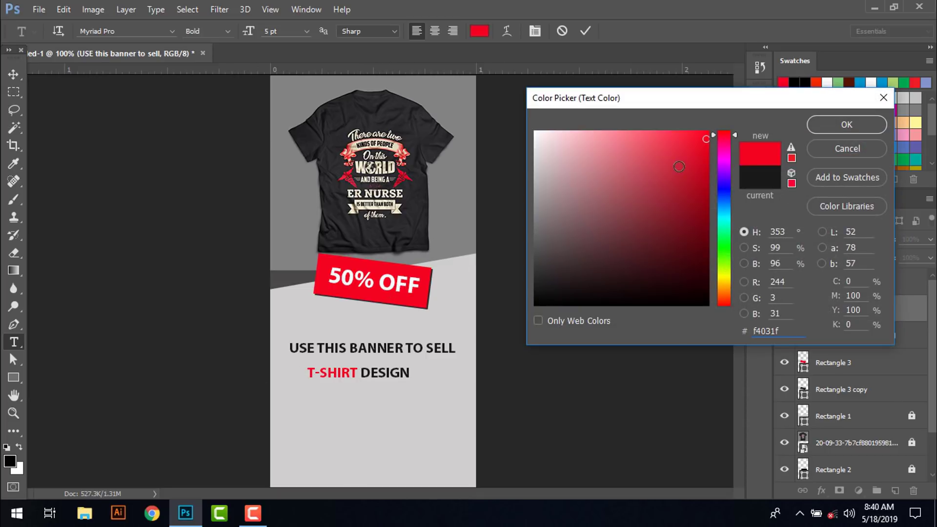
left_click_drag(711, 141, 724, 133)
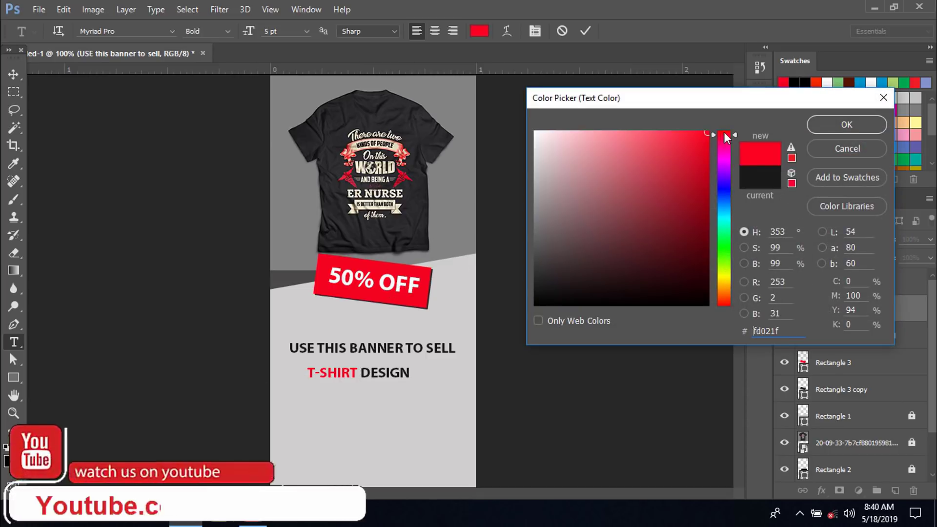
left_click(832, 125)
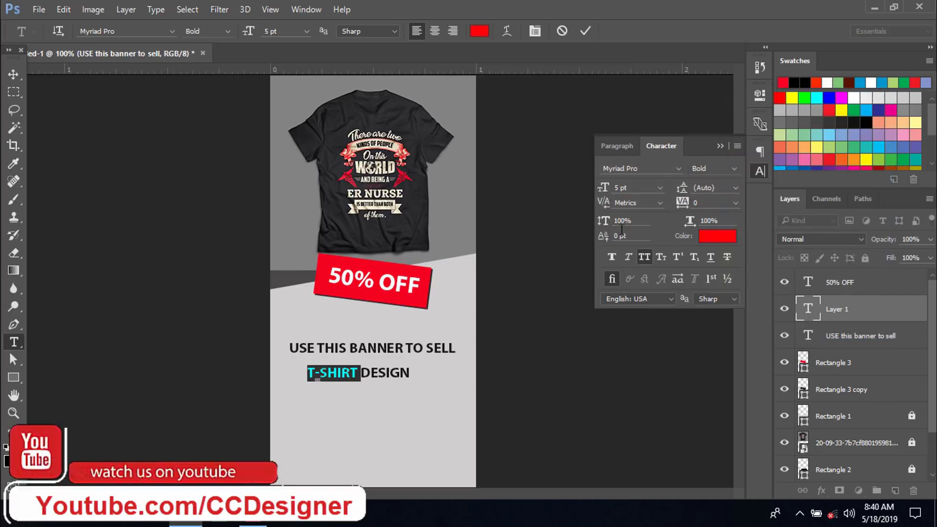
key("v")
Set the headline to 8 pt and centre it under the caption.
left_click(659, 188)
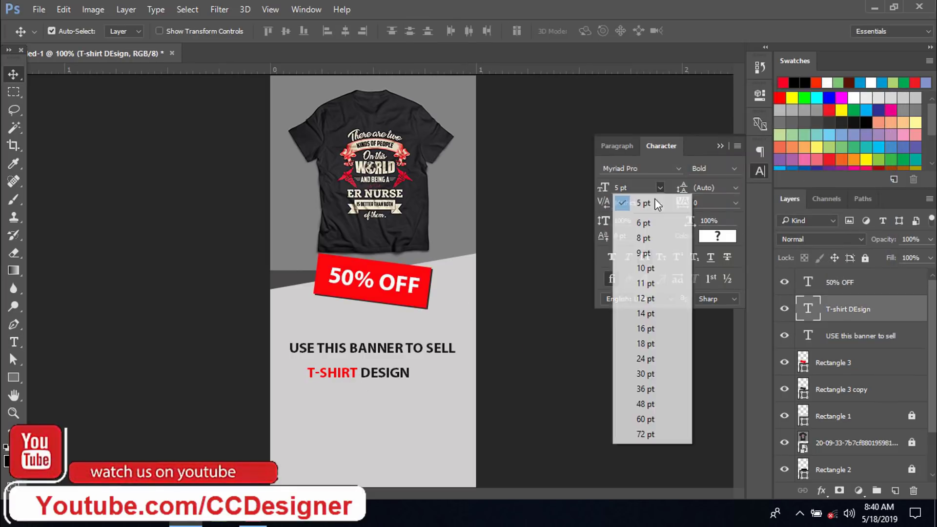
left_click(649, 268)
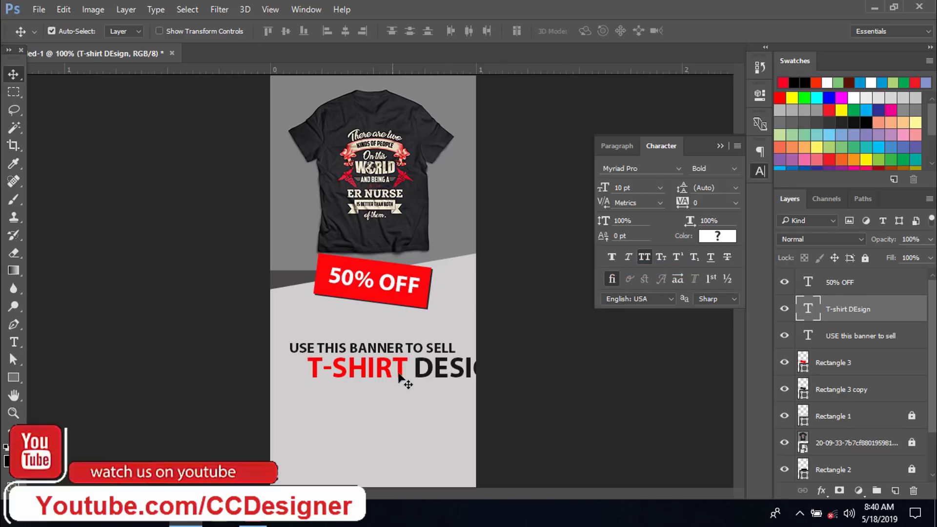
left_click_drag(424, 379, 390, 378)
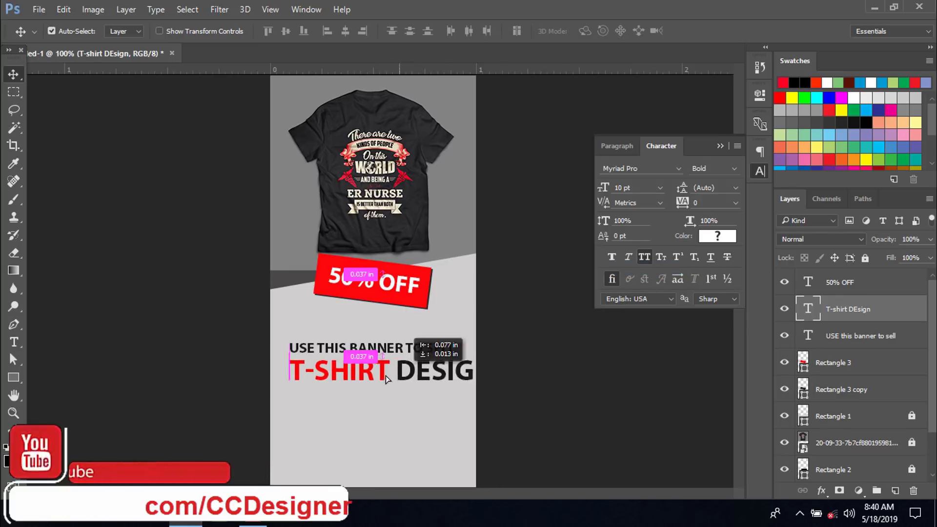
left_click(659, 187)
left_click(657, 252)
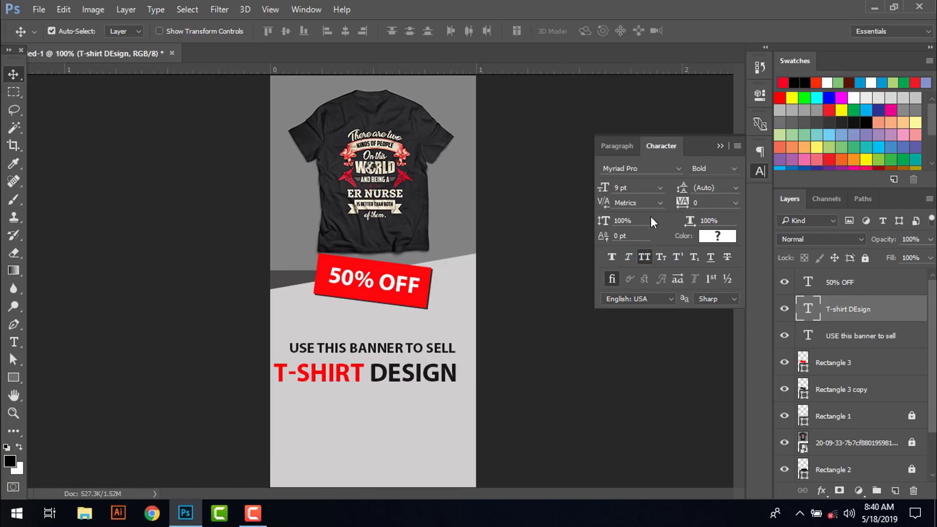
left_click(661, 187)
left_click(660, 244)
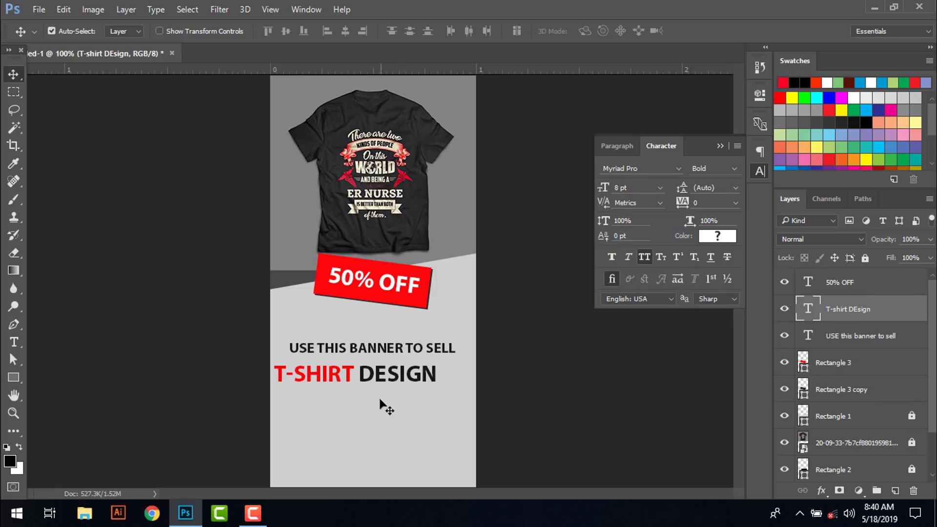
left_click_drag(388, 380, 399, 375)
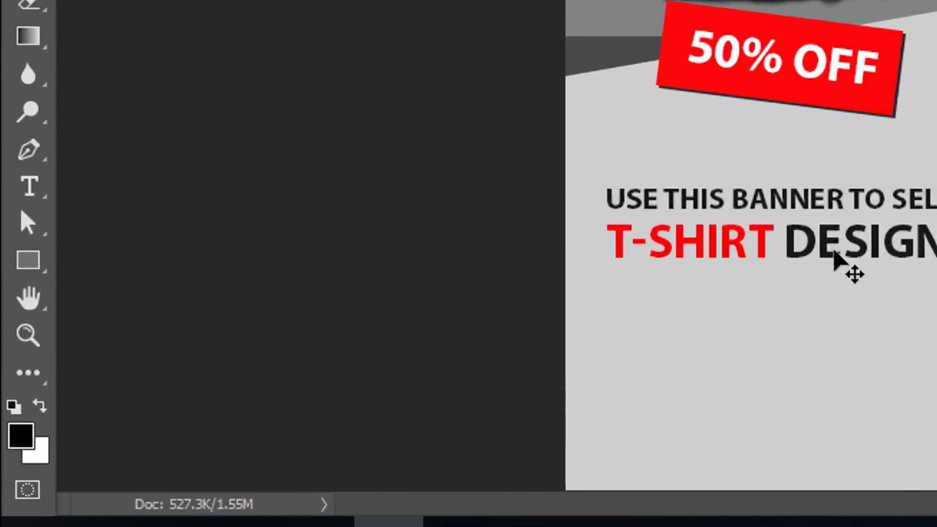
Draw a small checkmark from the Custom Shape library just below T-SHIRT DESIGN.
right_click(14, 379)
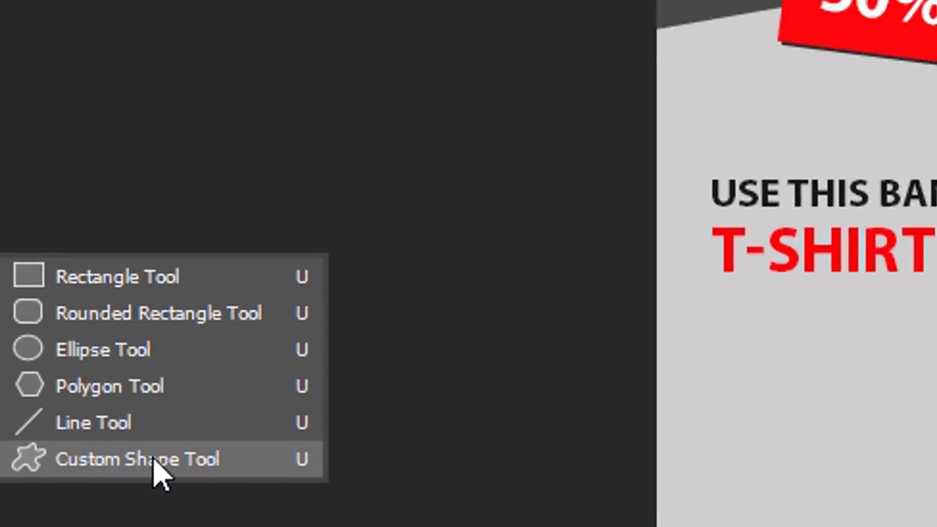
left_click(253, 383)
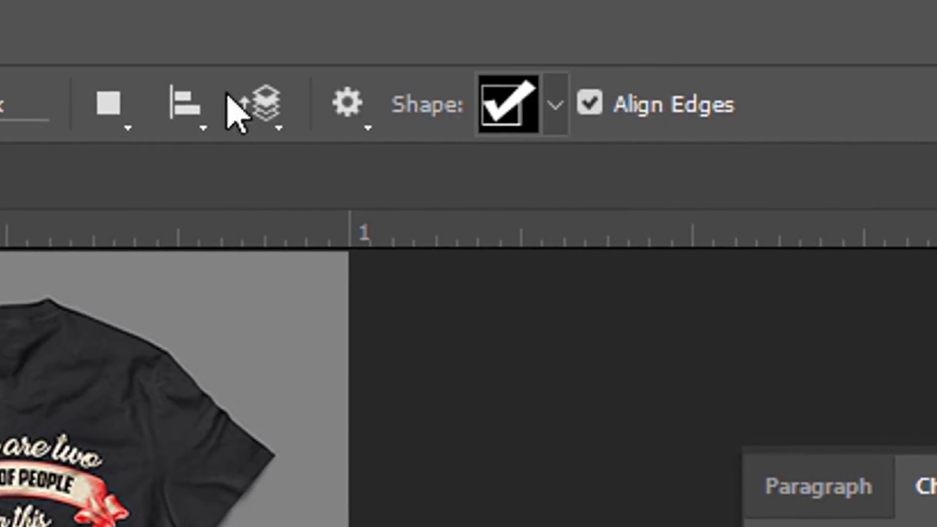
left_click(555, 117)
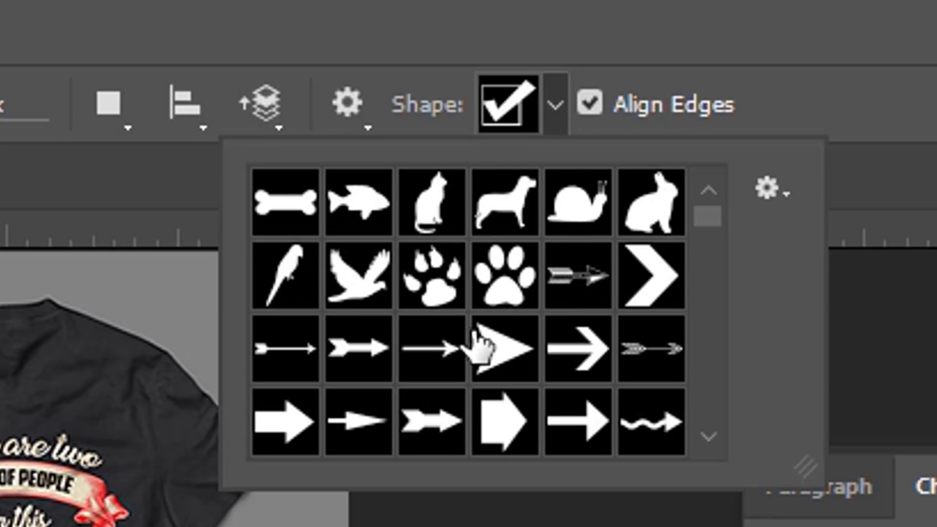
key("Escape")
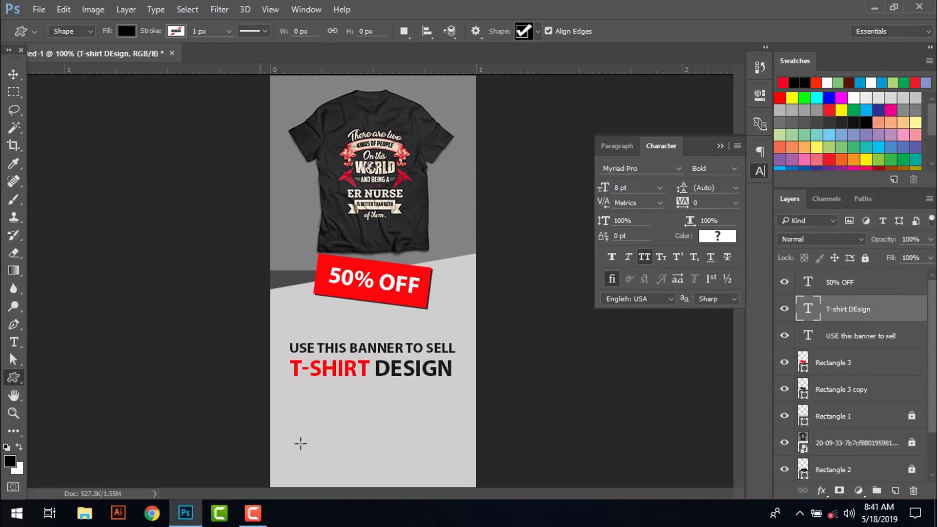
left_click_drag(313, 394, 329, 415)
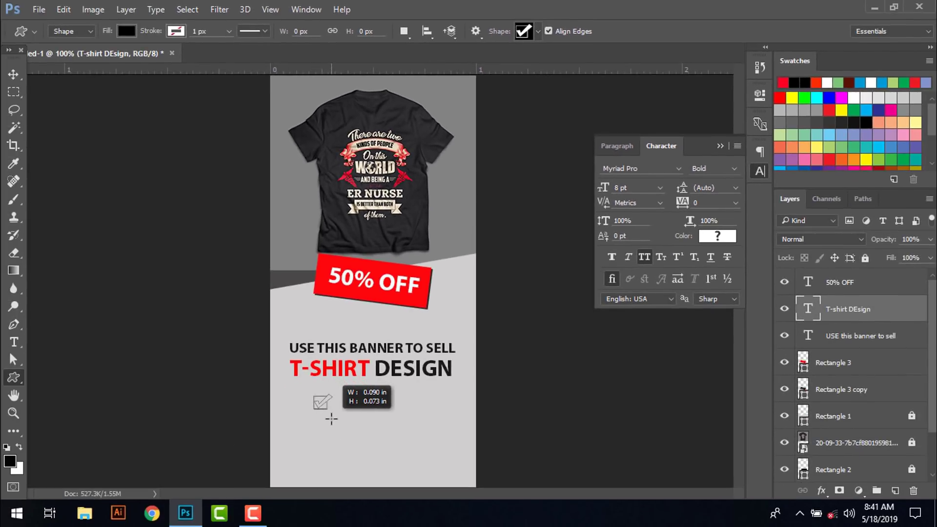
Add a regular-weight FREE SHIPPING line beside the checkmark.
key("v")
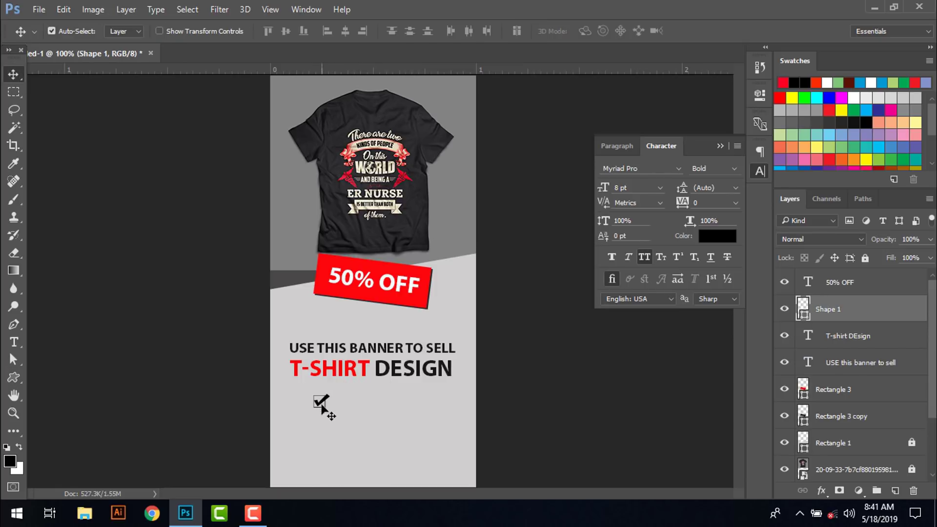
key("t")
left_click(341, 400)
type("F")
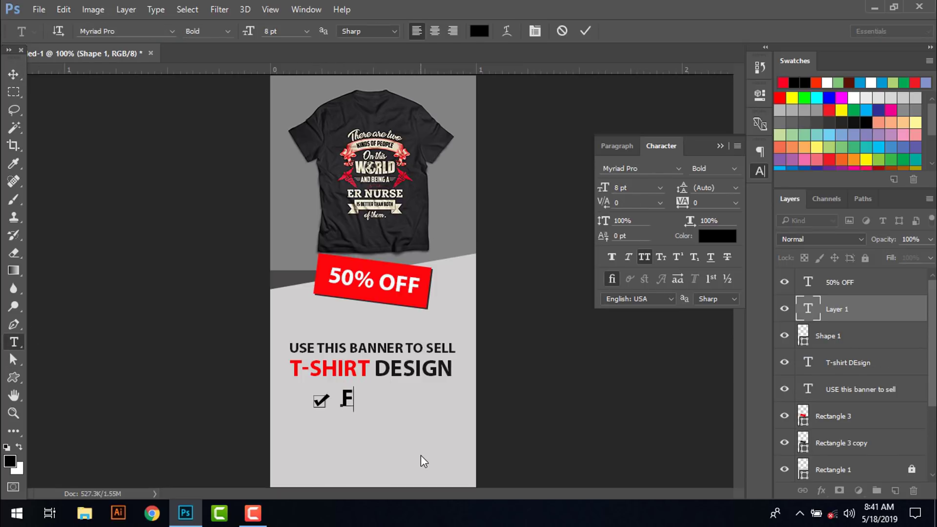
type("REE SHIPPIN")
left_click(13, 74)
left_click_drag(603, 187, 579, 192)
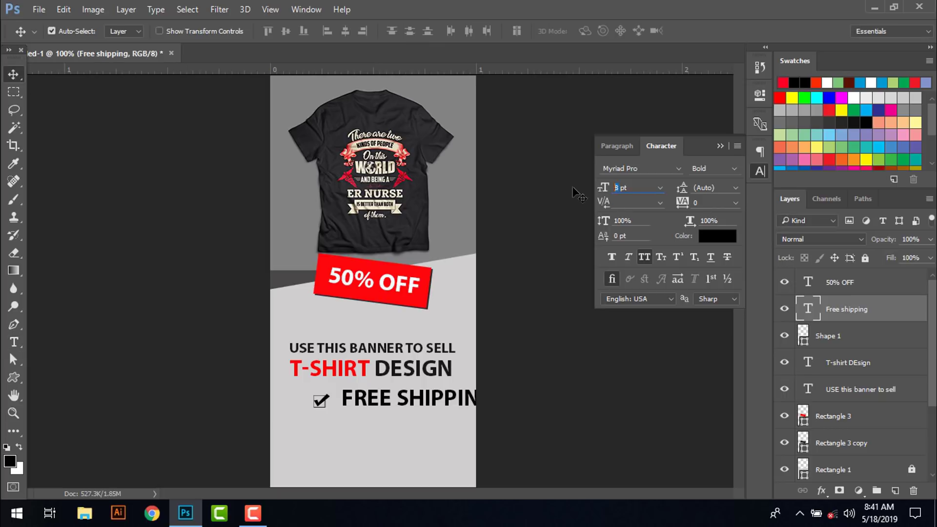
type("5")
left_click(733, 168)
left_click(719, 183)
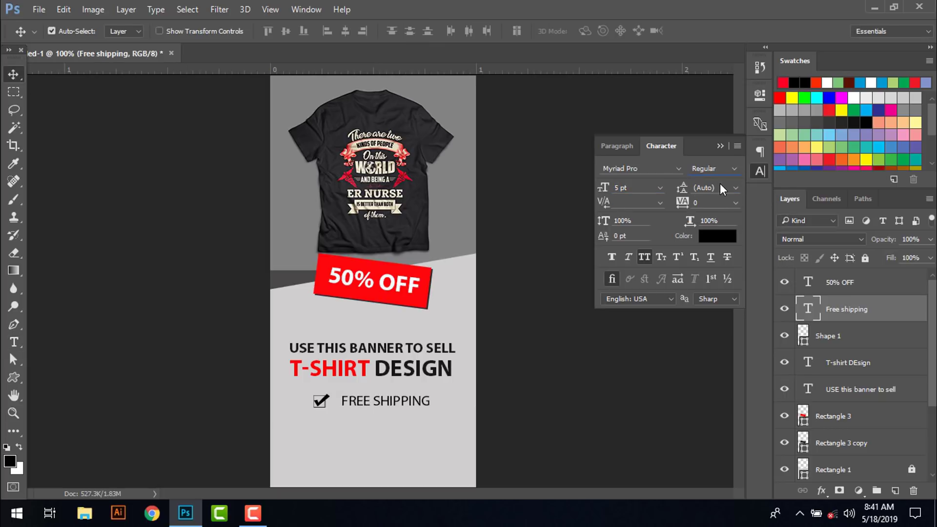
left_click(13, 341)
left_click(13, 73)
left_click_drag(367, 403, 369, 404)
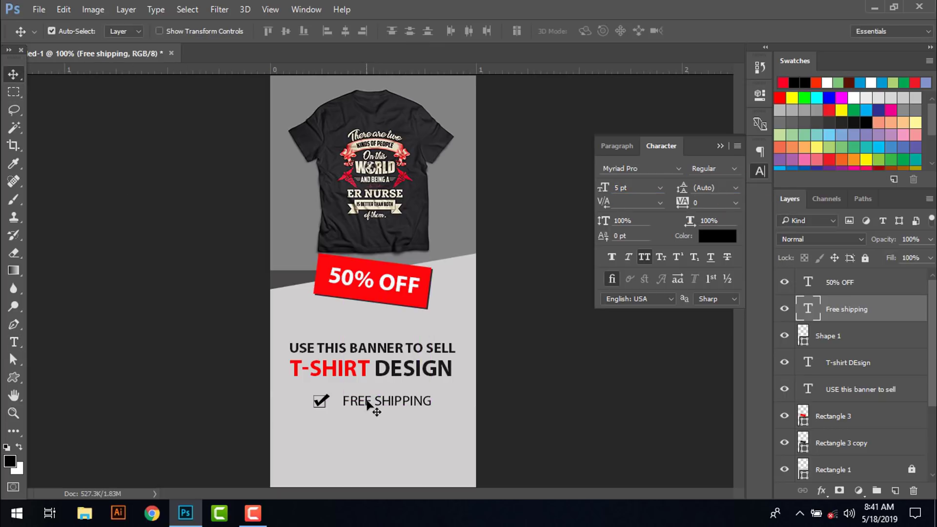
Duplicate the checkmark and text one row down, changing it to 100% COTTON.
mouse_move(299, 410)
left_mouse_down()
mouse_move(390, 405)
mouse_move(384, 427)
left_mouse_up()
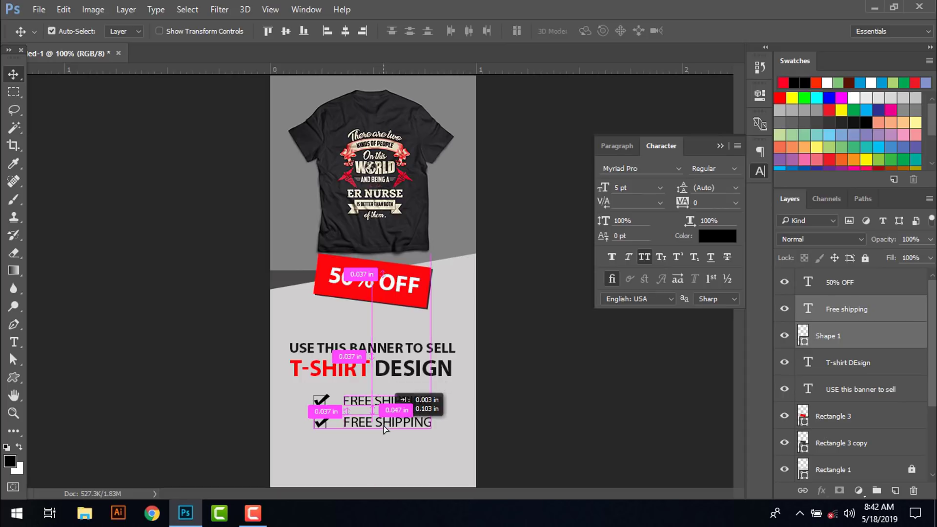
double_click(347, 423)
key("ctrl+a")
type("100")
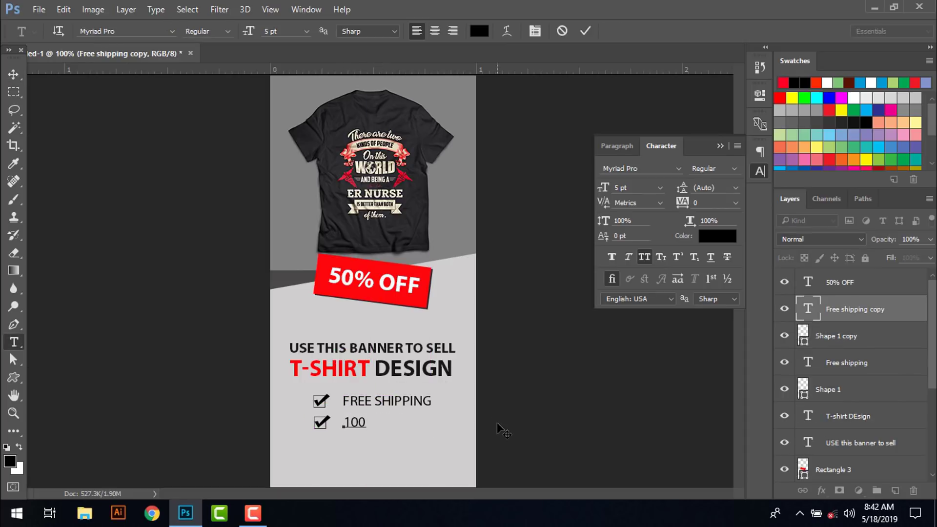
left_click(13, 74)
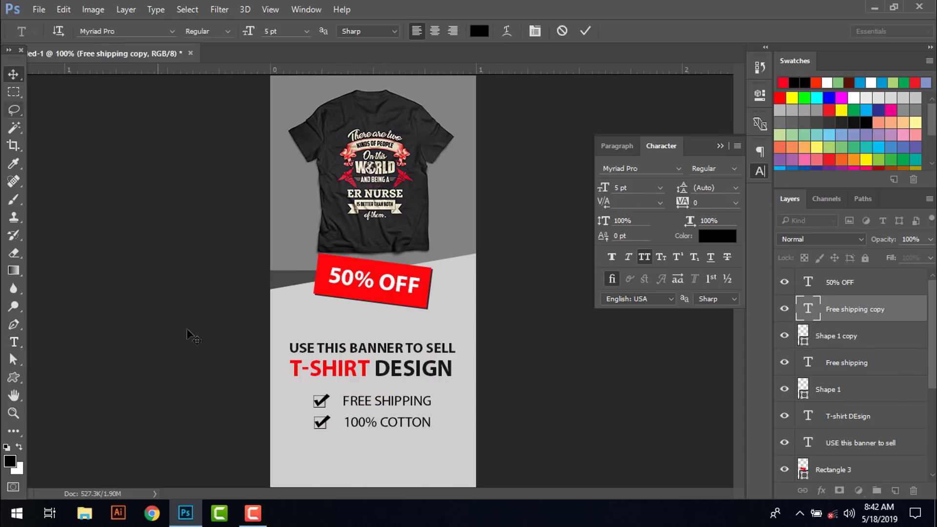
Duplicate the line again one row lower, changing it to UNIQUE DESIGN.
left_click_drag(471, 430, 312, 418)
left_click_drag(390, 423, 394, 443)
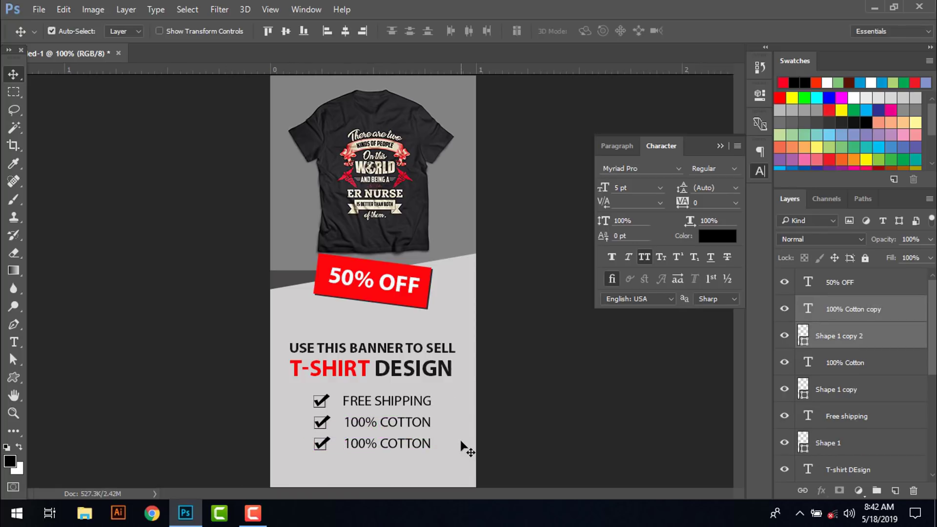
left_click(14, 342)
double_click(386, 444)
key("ctrl+a")
type("U")
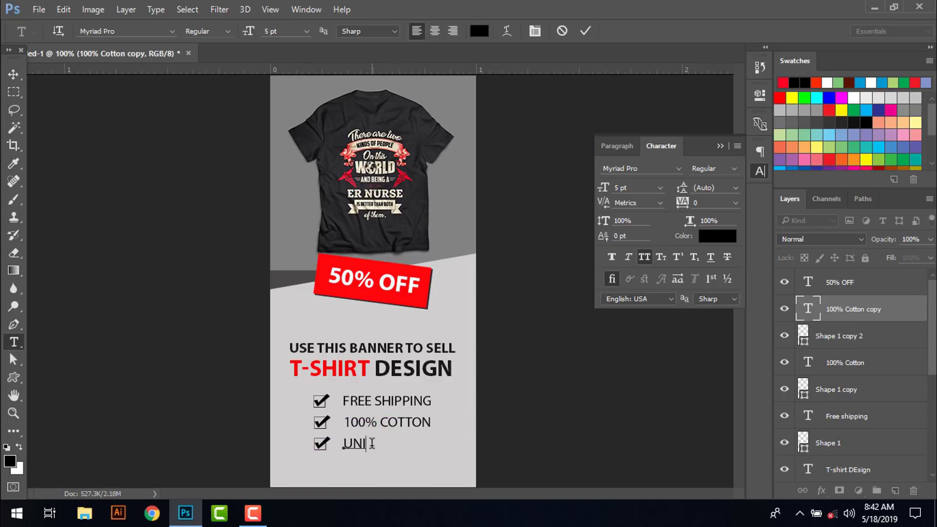
type("QUE DESIGN")
left_click(14, 73)
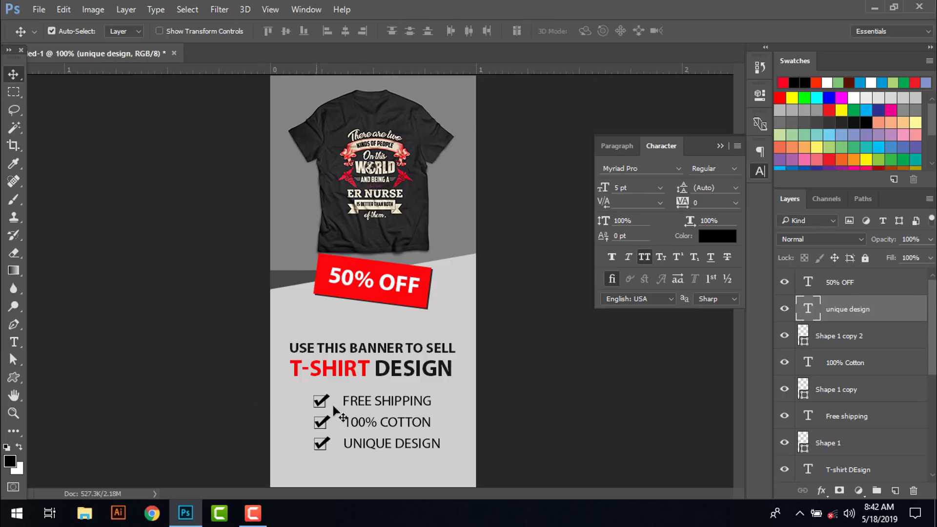
left_click(414, 419)
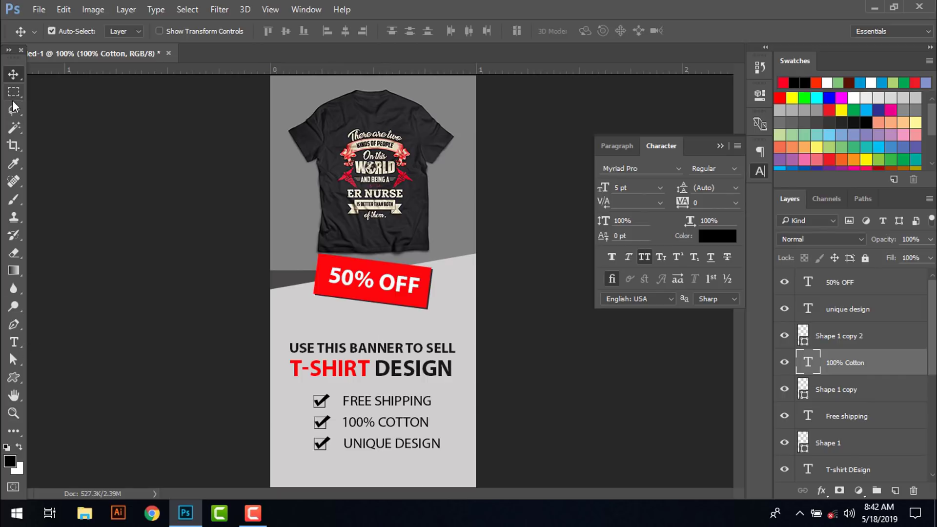
Raise the caption and features about 32 px and draw a 7 px rounded button rectangle below.
left_click_drag(288, 325, 449, 459)
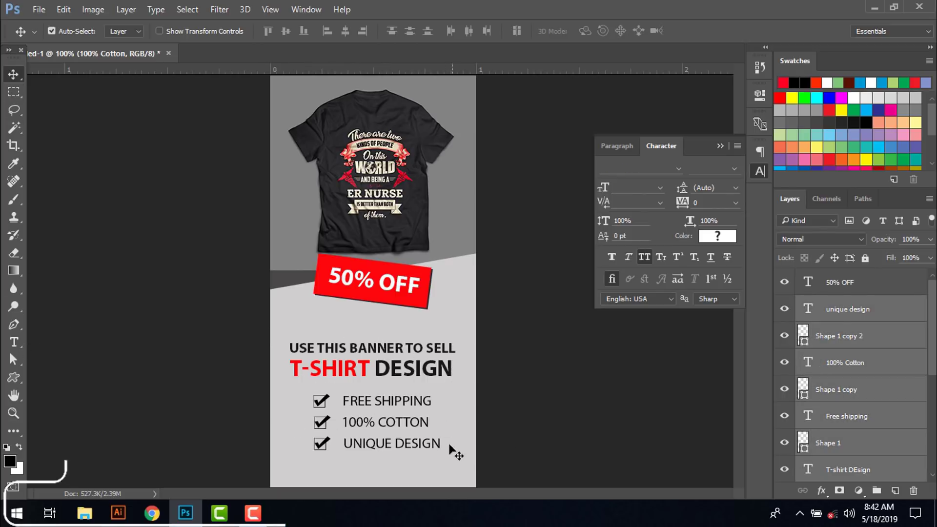
left_click_drag(419, 372, 419, 356)
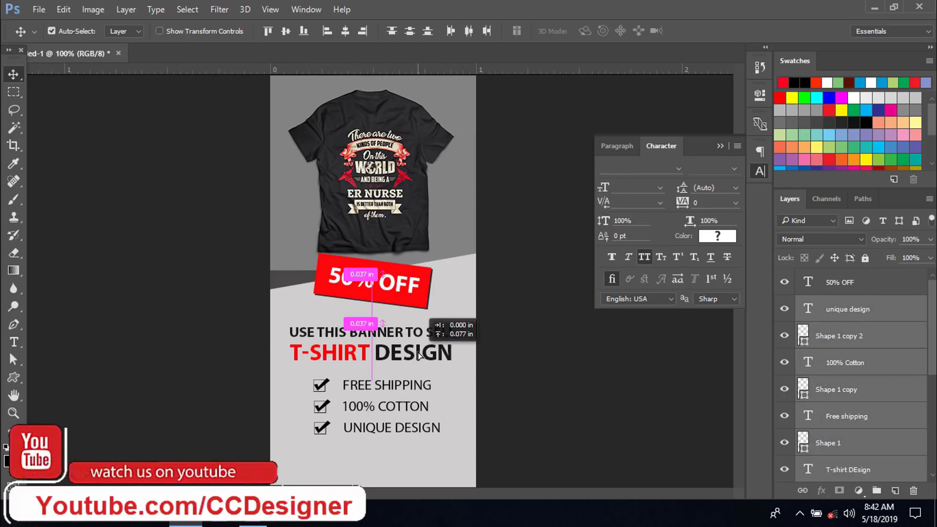
left_click(14, 378)
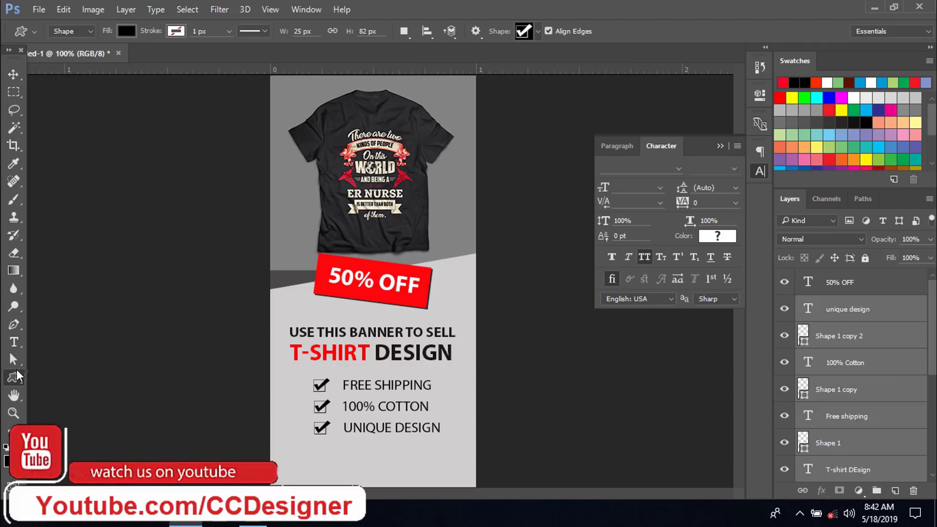
left_click(71, 379)
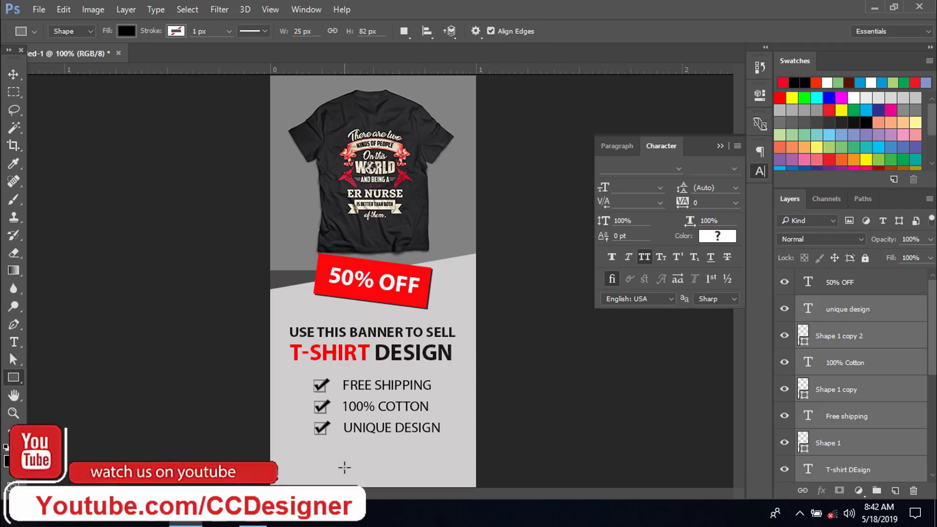
left_click_drag(331, 448, 428, 477)
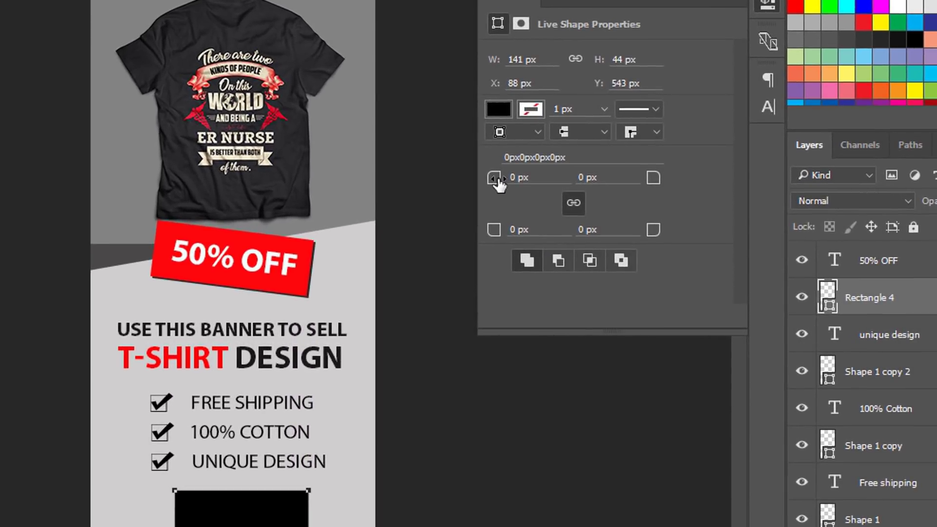
left_click_drag(497, 179, 506, 184)
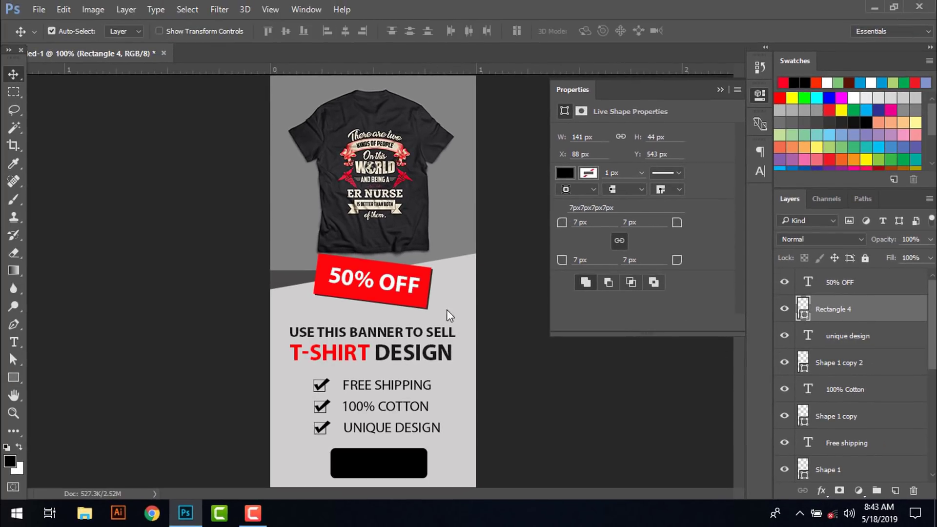
Fill the button rectangle red and nudge it slightly up and left.
double_click(802, 309)
left_click(418, 289)
left_click(867, 132)
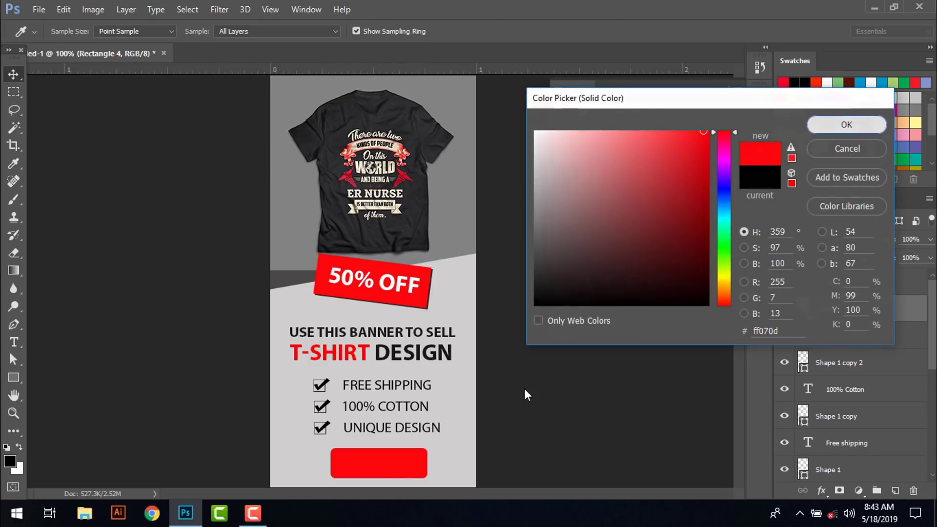
left_click_drag(384, 472, 378, 470)
Place white ORDER NOW text on the red button, then select the caption and feature lines.
key("t")
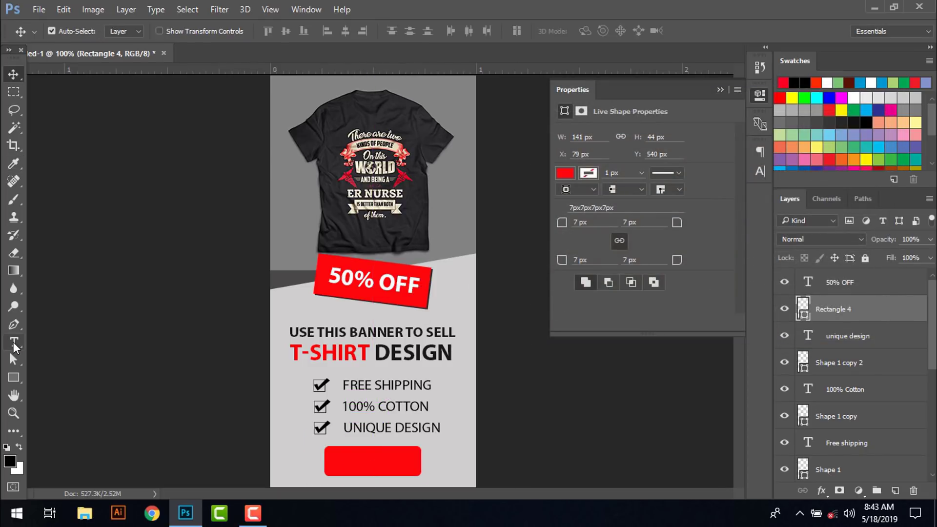
left_click(295, 456)
type("ORDER NOW")
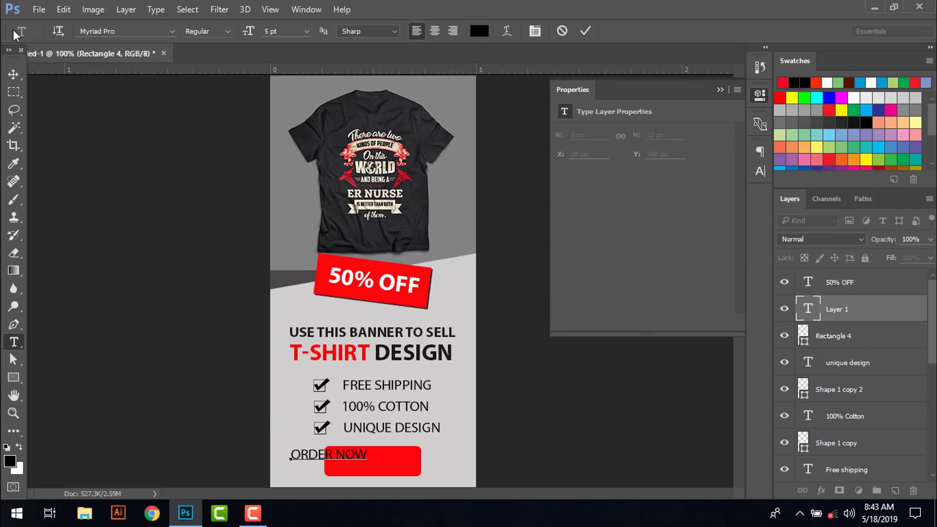
left_click(14, 75)
left_click_drag(318, 454, 360, 460)
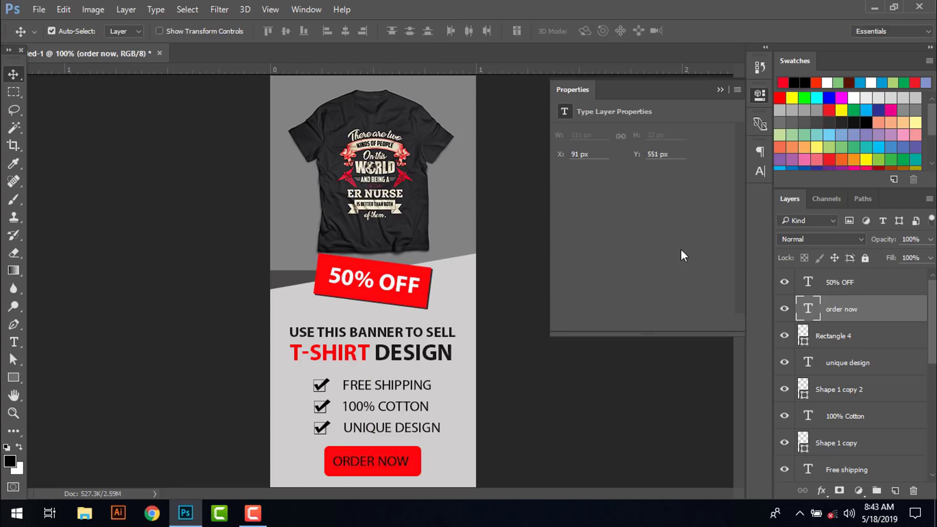
left_click(757, 174)
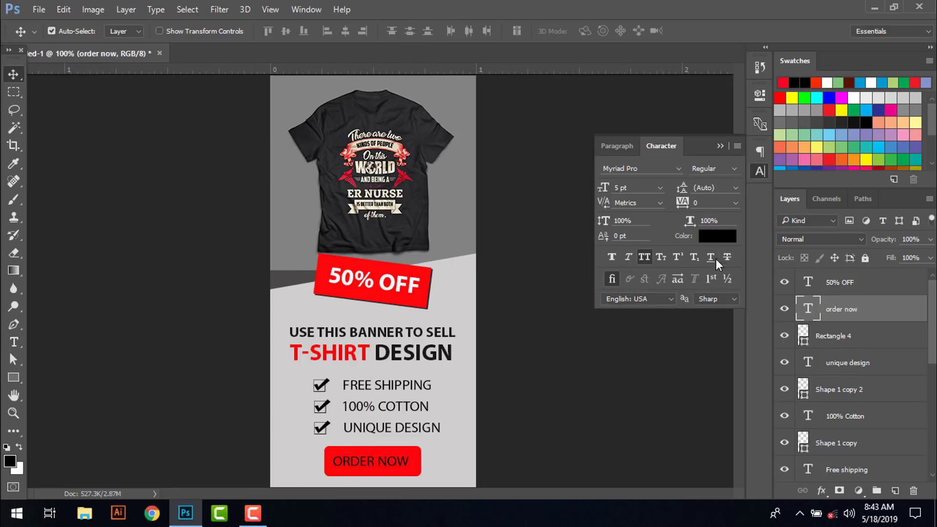
left_click(718, 235)
left_click_drag(611, 186, 535, 132)
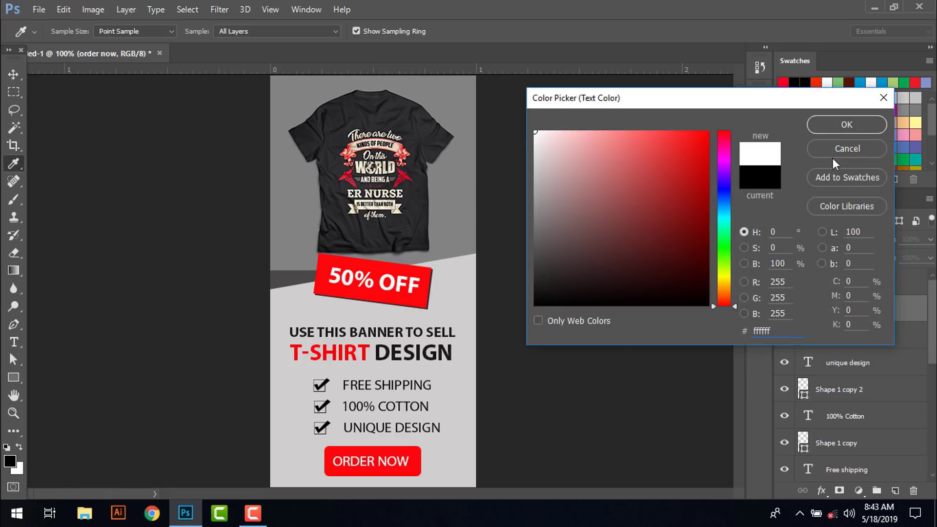
left_click(870, 126)
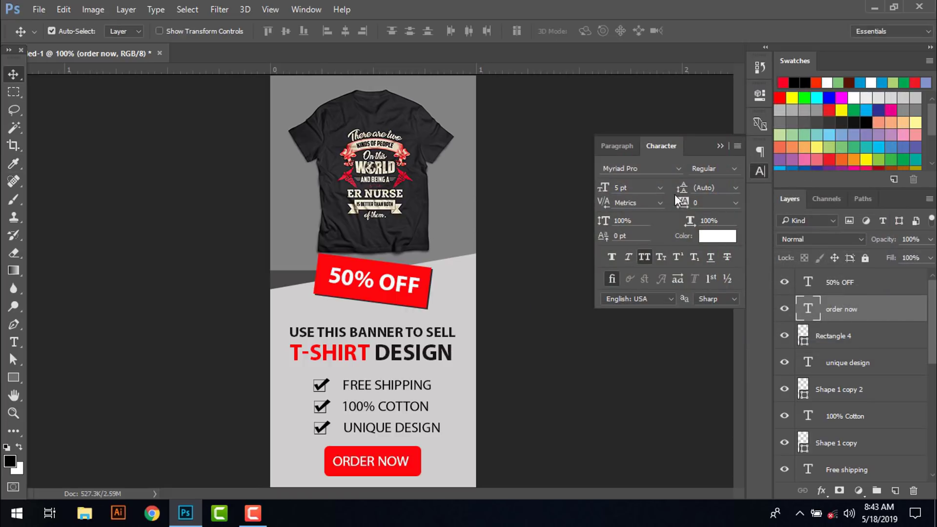
left_click(721, 147)
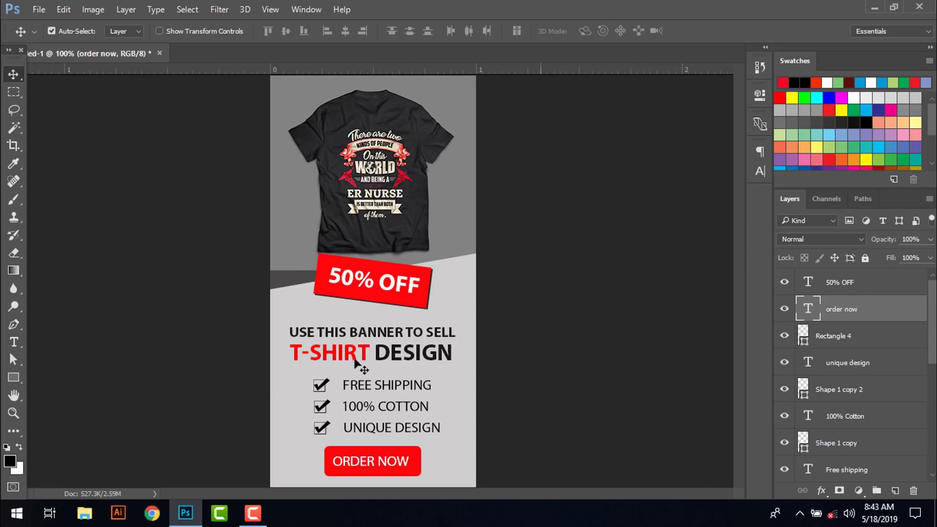
left_click_drag(277, 312, 448, 433)
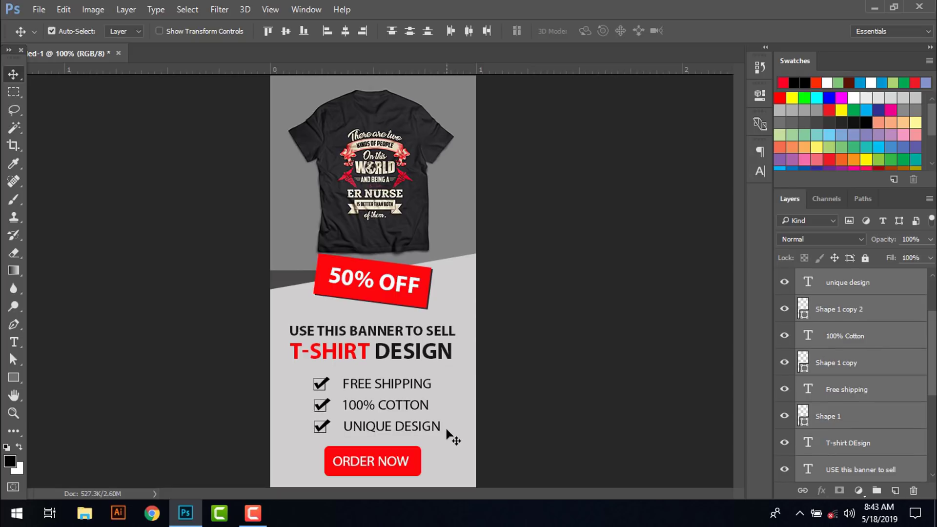
key("Up")
key("Up")
key("Up")
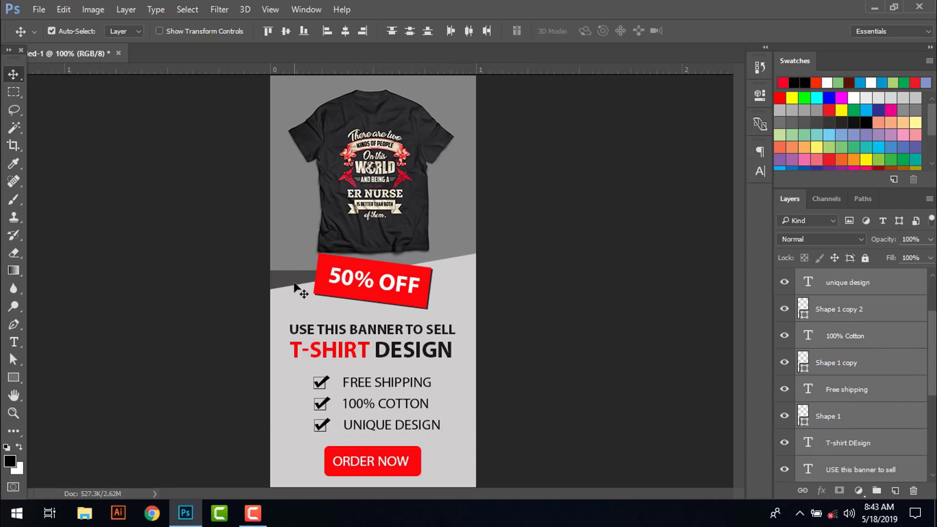
left_click(295, 267)
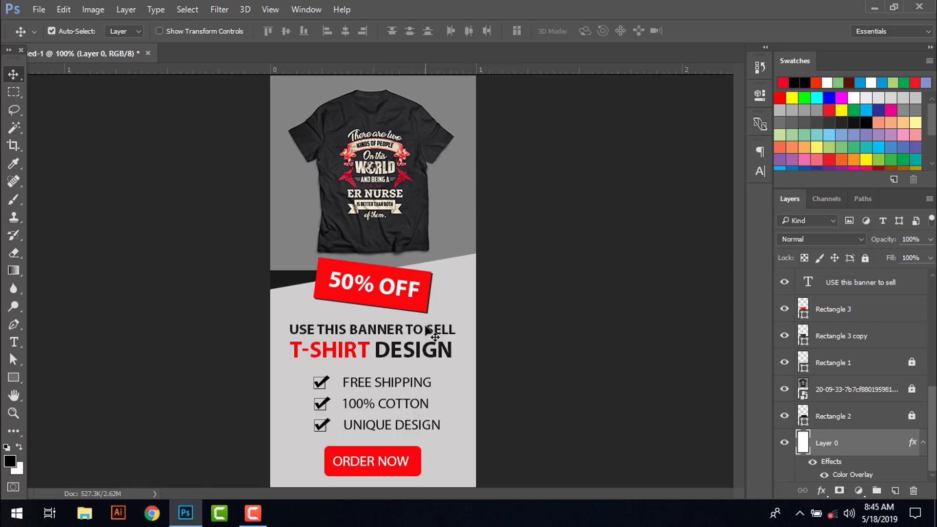
left_click(253, 513)
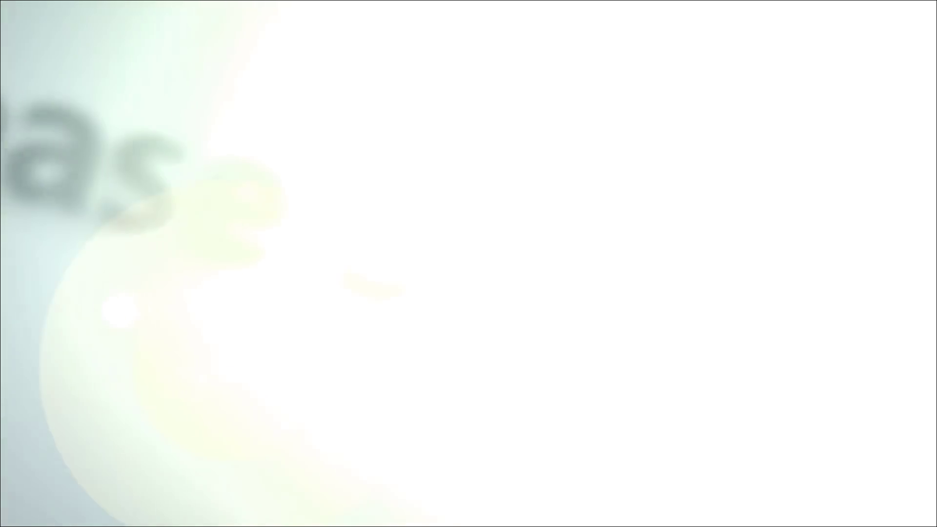